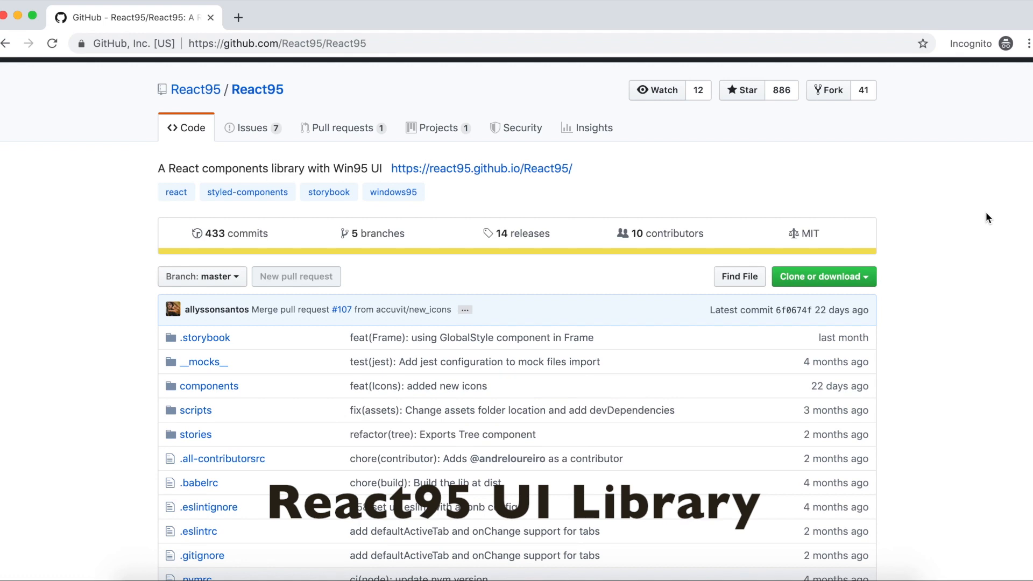
# Show the React95 repository's clone address on GitHub
pyautogui.click(868, 278)
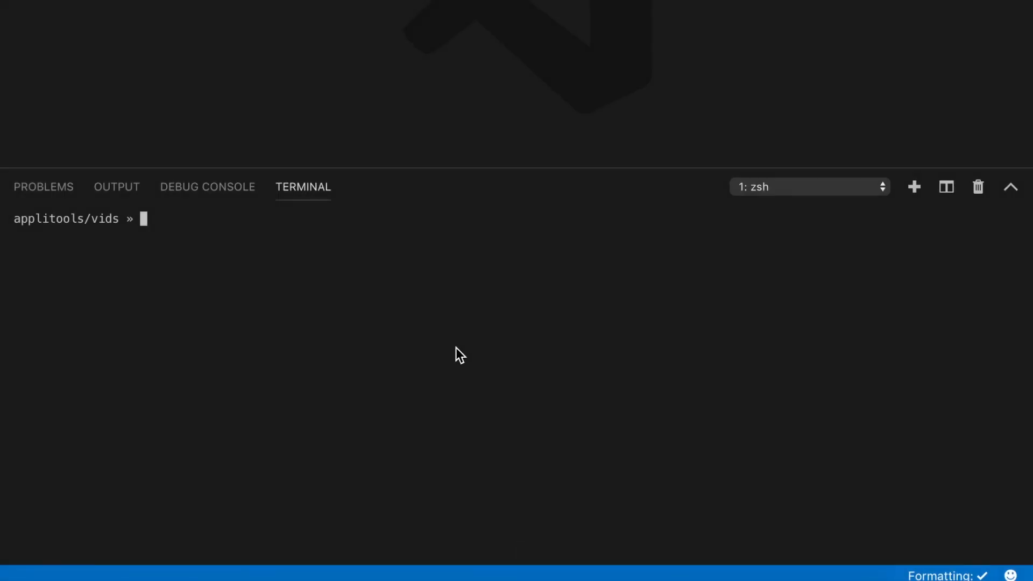
pyautogui.write('git clone')
# Run git clone with the pasted React95 repository URL in the vids folder
pyautogui.write('https://github.com/React95/React95.git')
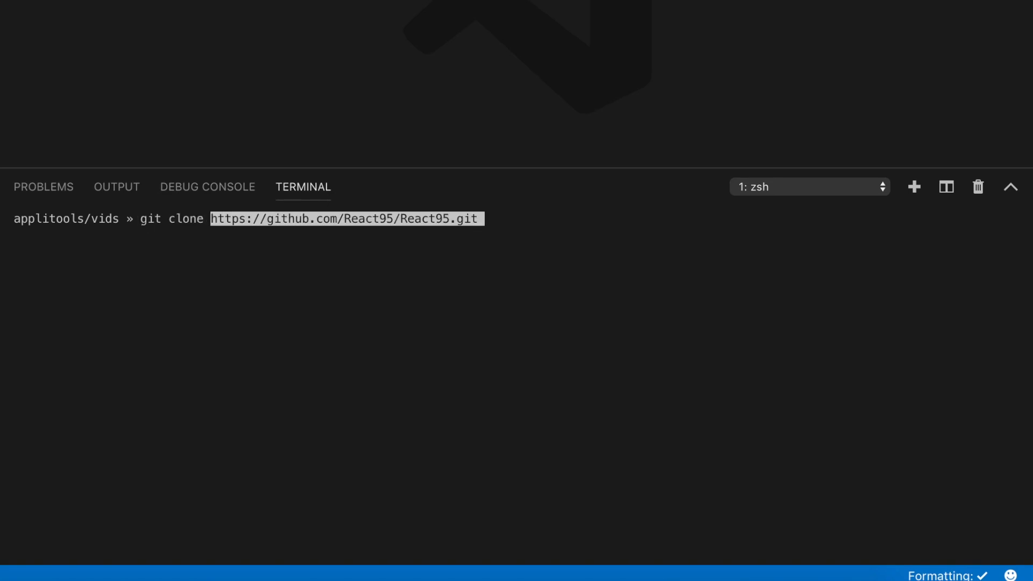
pyautogui.press('Return')
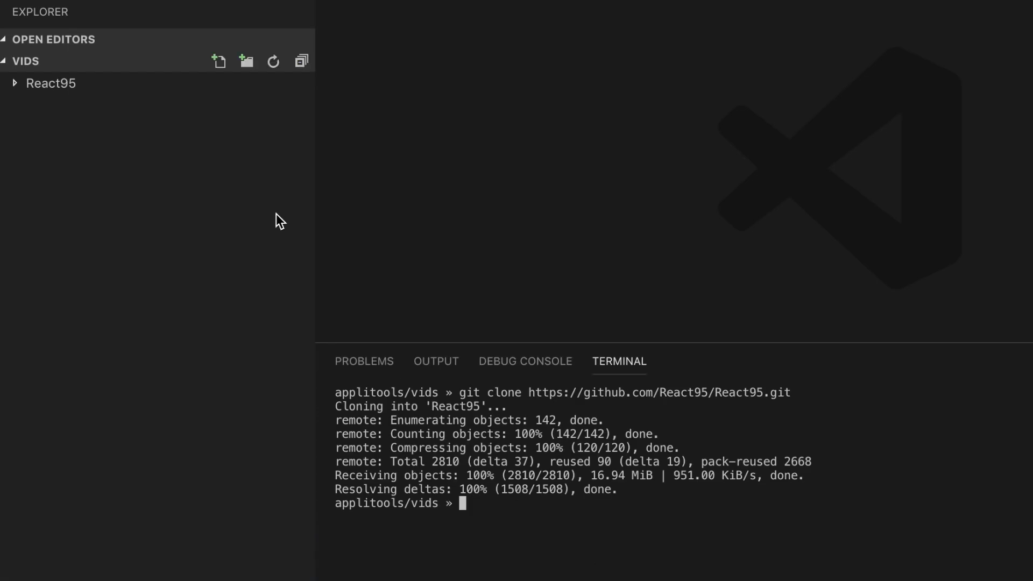
# Browse React95 > components > Modal > Modal.jsx, then close it and collapse components
pyautogui.click(17, 85)
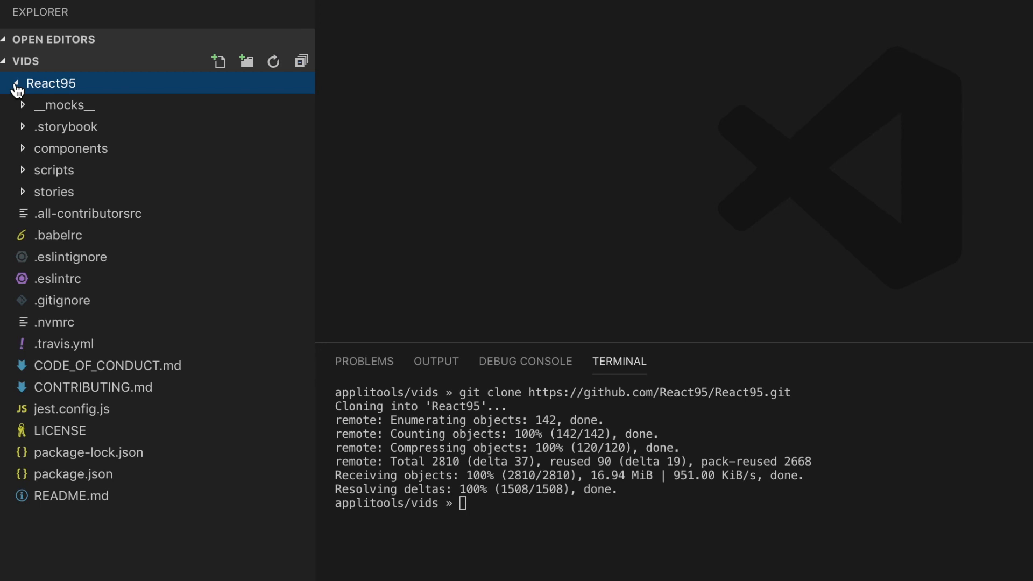
pyautogui.click(28, 149)
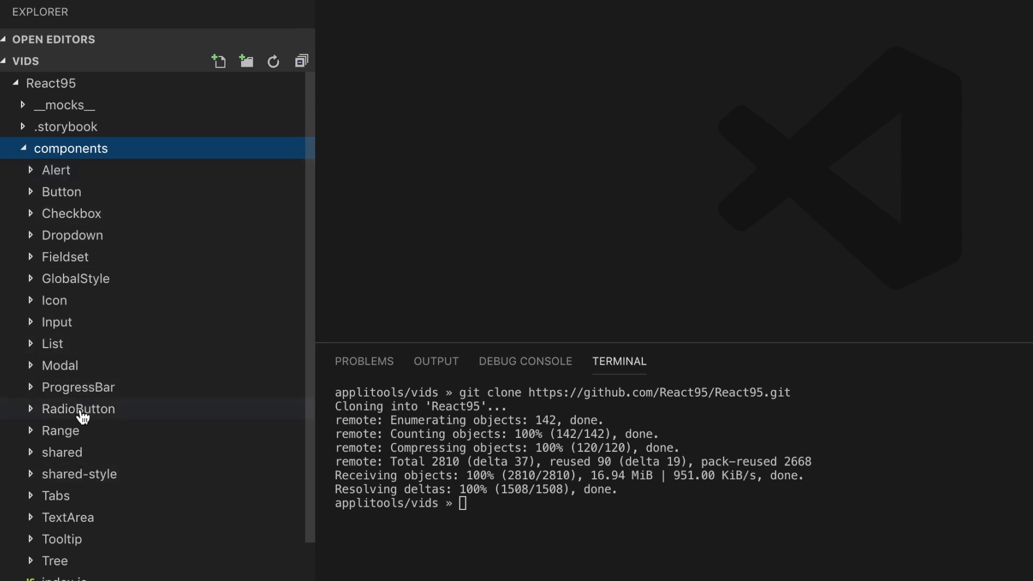
pyautogui.click(34, 367)
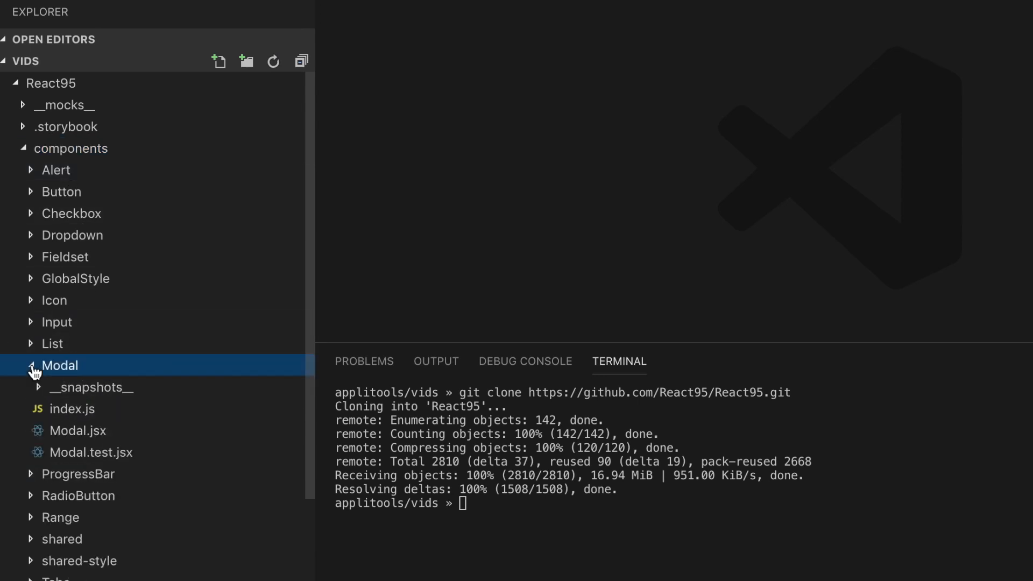
pyautogui.click(82, 437)
pyautogui.click(554, 123)
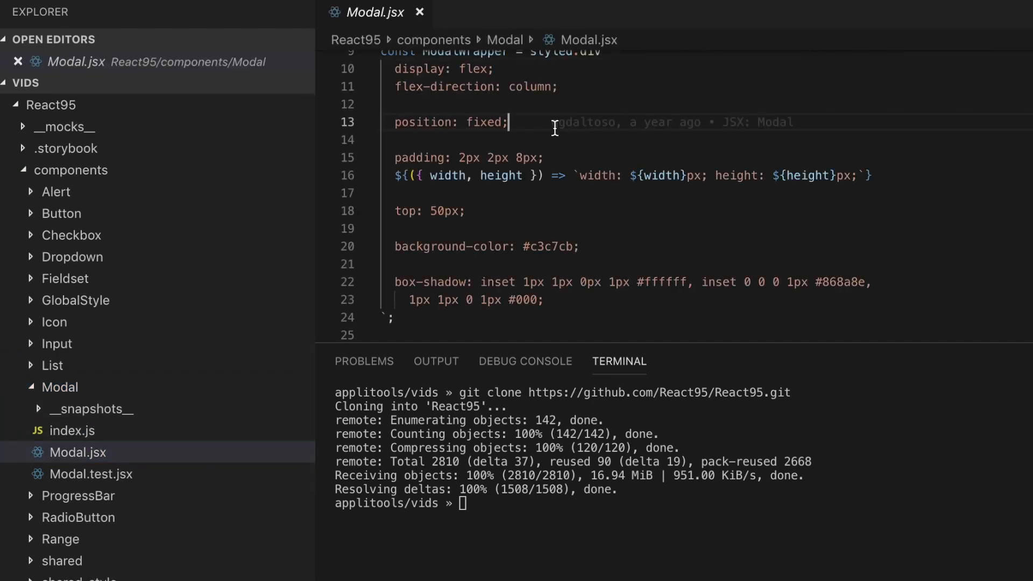
pyautogui.scroll(-4, 552, 162)
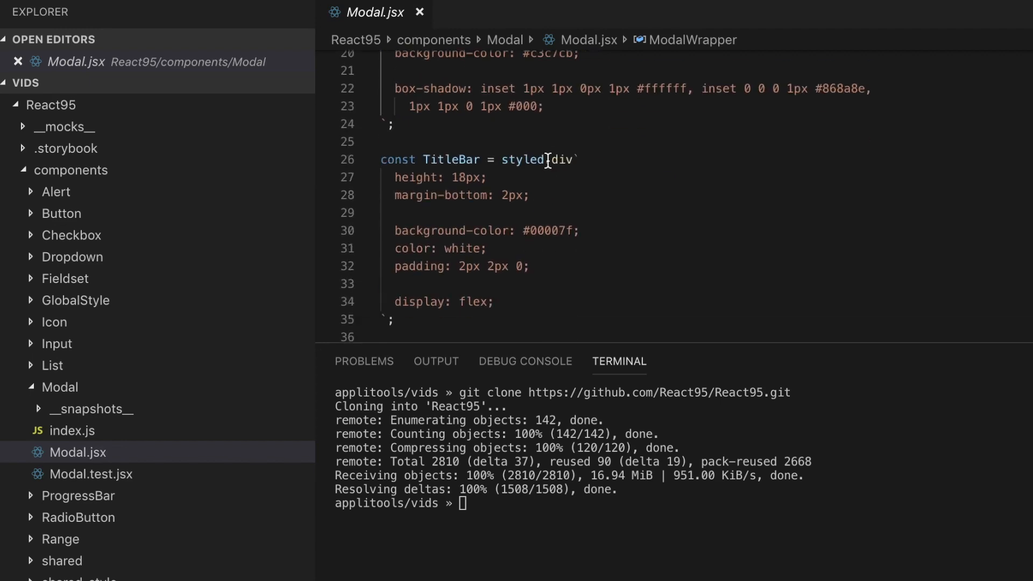
pyautogui.scroll(-5, 547, 158)
pyautogui.scroll(-5, 548, 159)
pyautogui.scroll(-5, 548, 159)
pyautogui.scroll(-4, 548, 160)
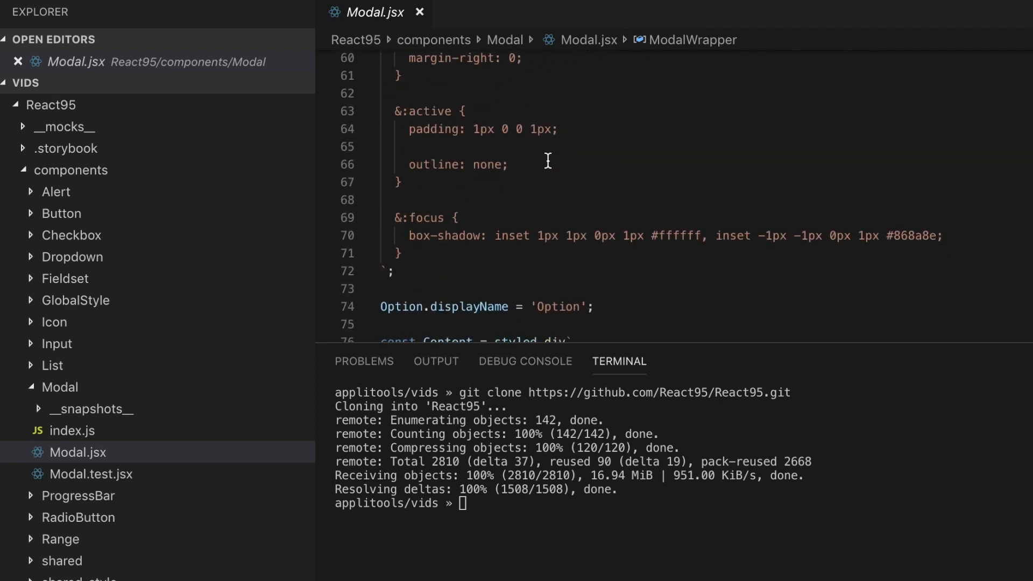
pyautogui.scroll(-4, 548, 161)
pyautogui.scroll(-3, 549, 162)
pyautogui.scroll(-3, 547, 162)
pyautogui.scroll(-4, 548, 161)
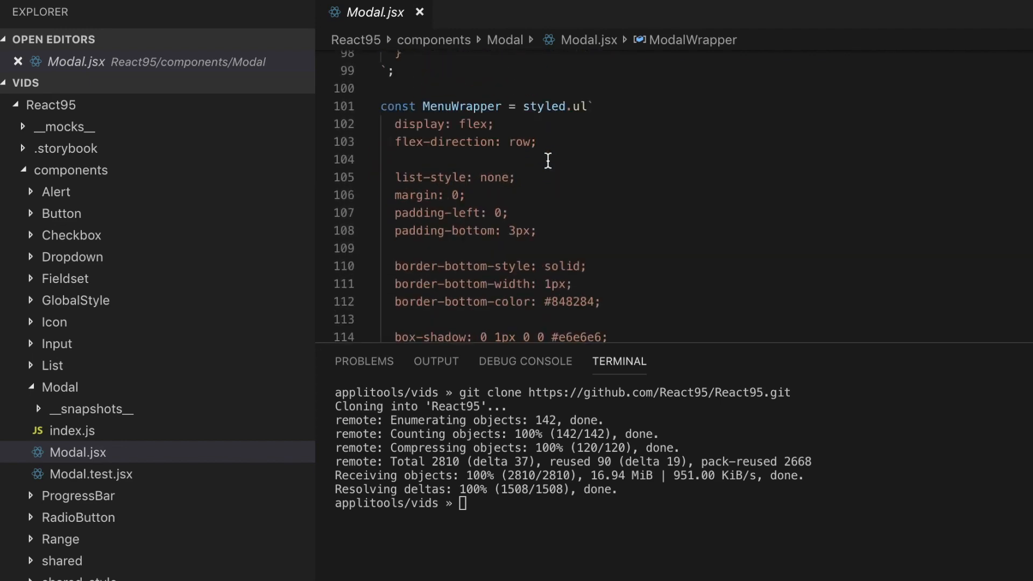
pyautogui.scroll(-5, 548, 162)
pyautogui.scroll(-6, 548, 162)
pyautogui.scroll(-2, 548, 161)
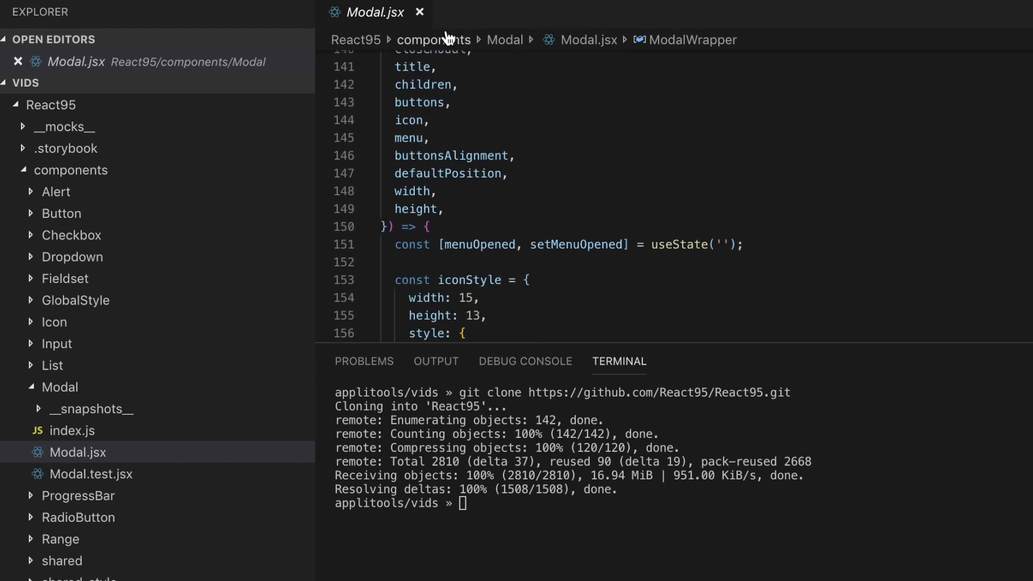
pyautogui.click(420, 12)
pyautogui.click(26, 151)
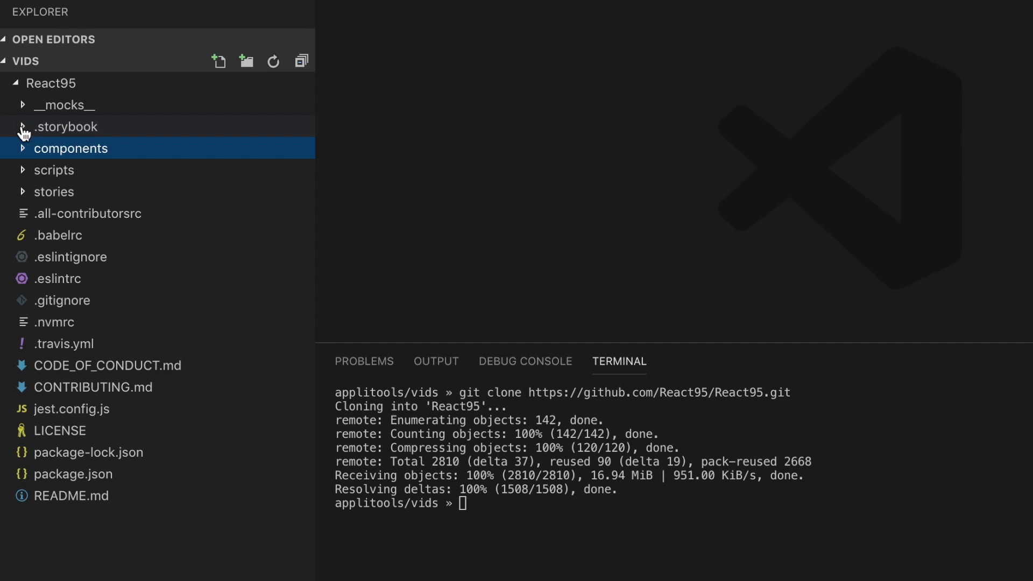
# Peek into the .storybook and stories folders, then collapse them again
pyautogui.click(24, 129)
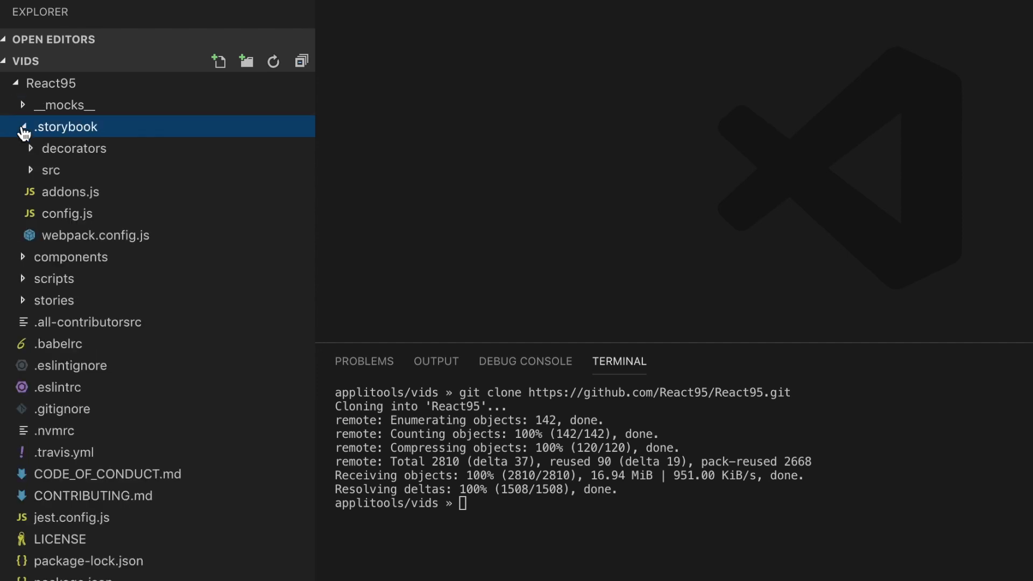
pyautogui.click(24, 129)
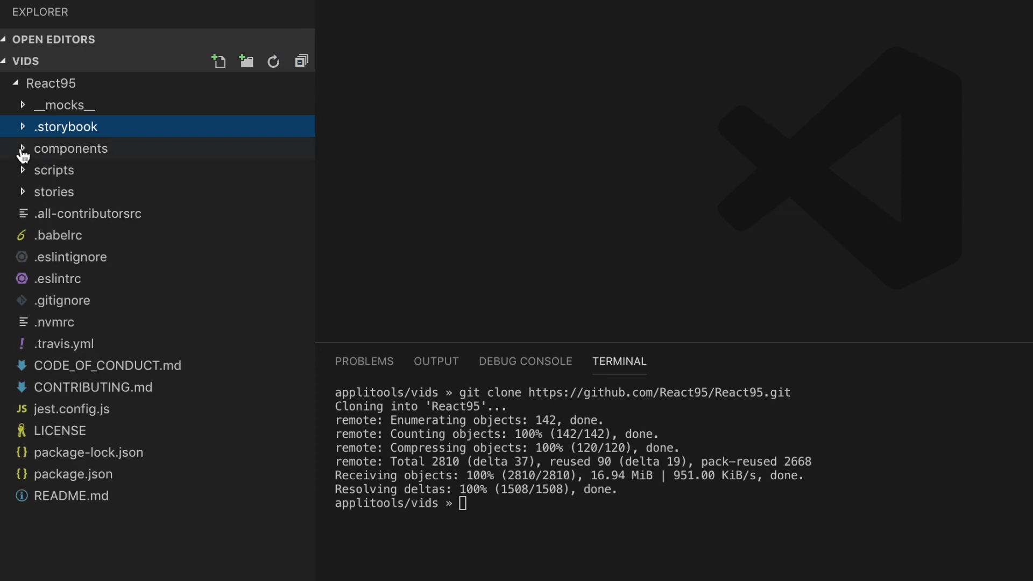
pyautogui.click(26, 197)
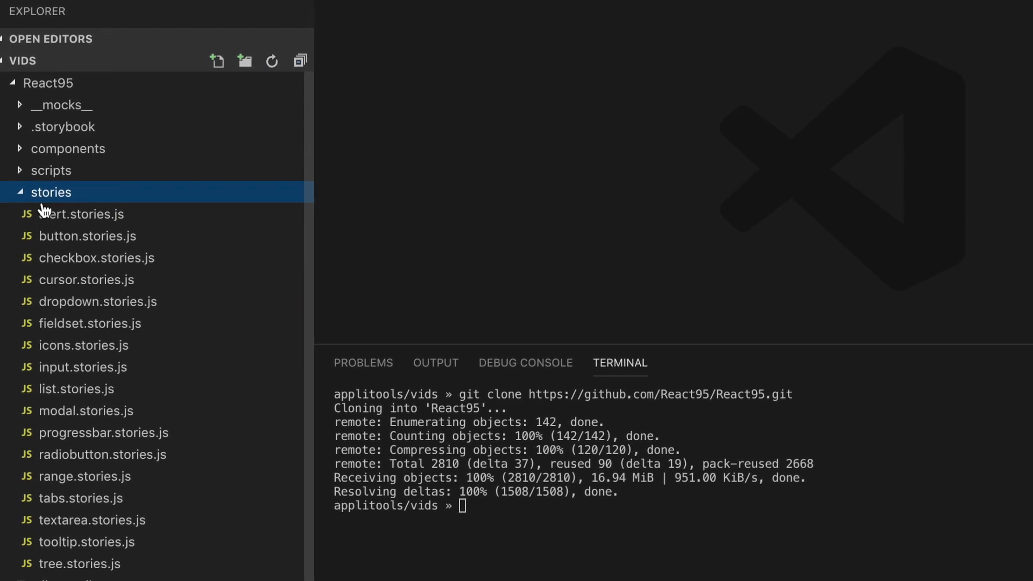
pyautogui.click(20, 192)
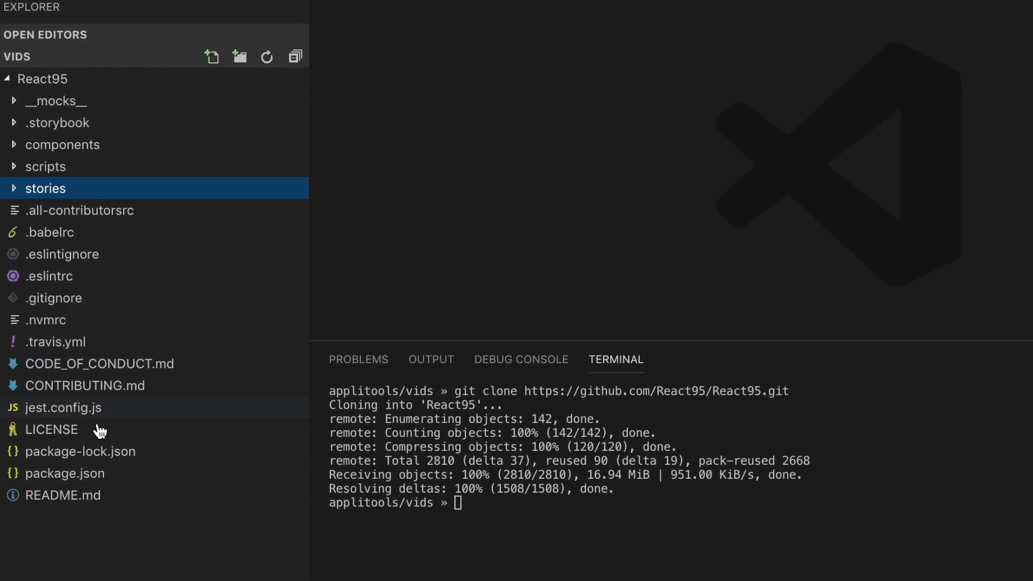
# Review the storybook and build-storybook scripts in package.json, then close it
pyautogui.click(64, 473)
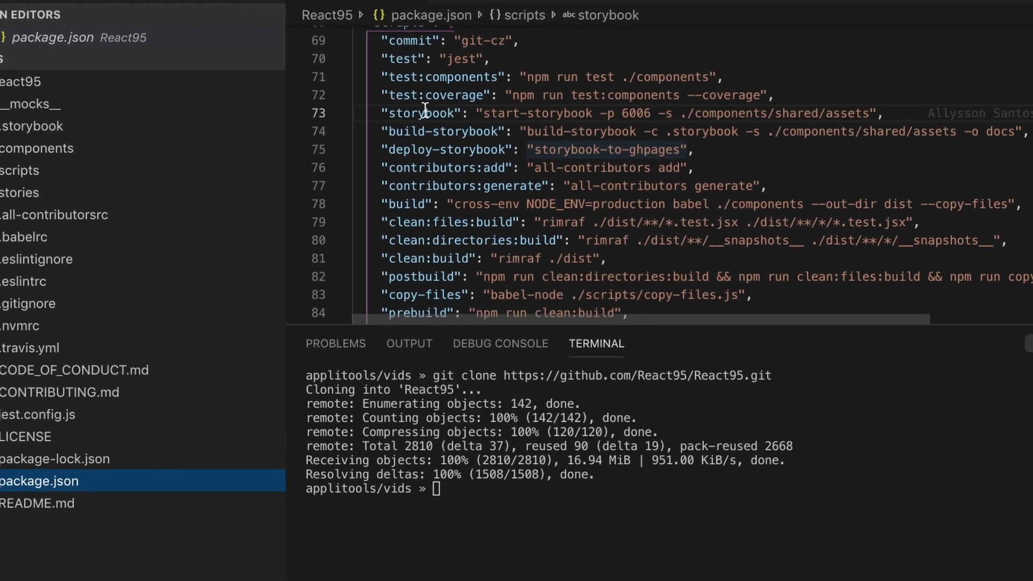
pyautogui.doubleClick(425, 113)
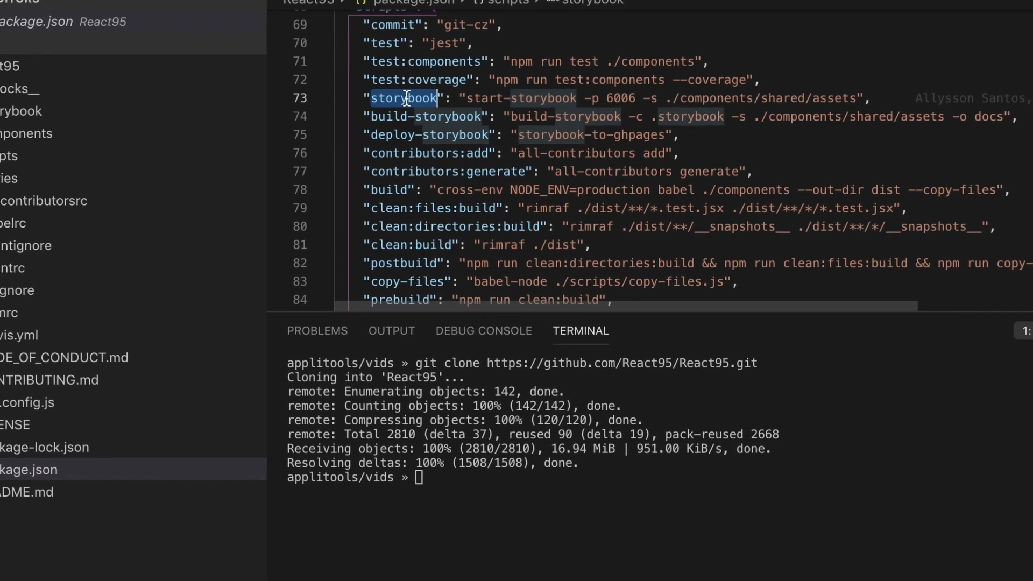
pyautogui.click(480, 116)
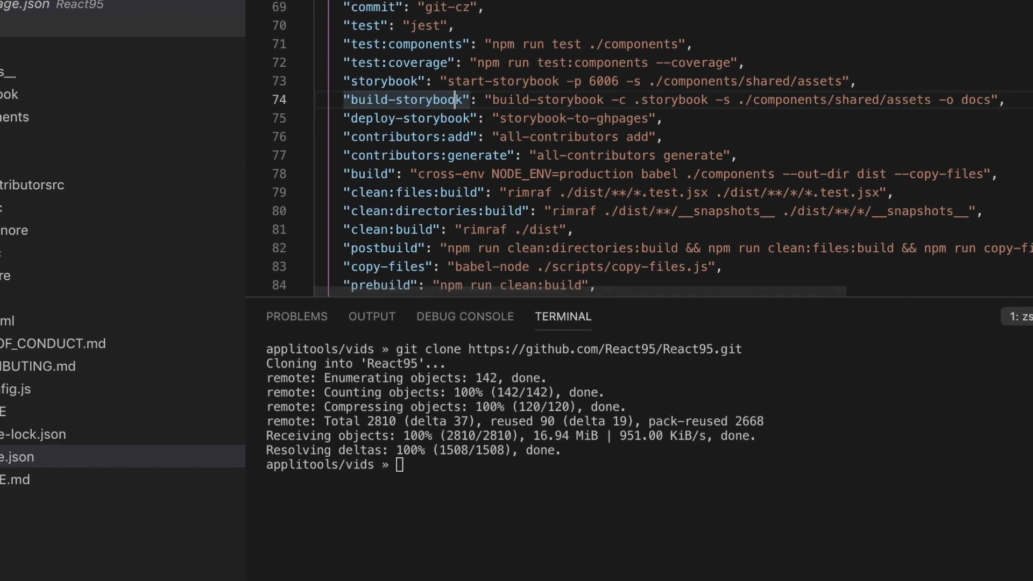
pyautogui.hotkey('ctrl', 'w')
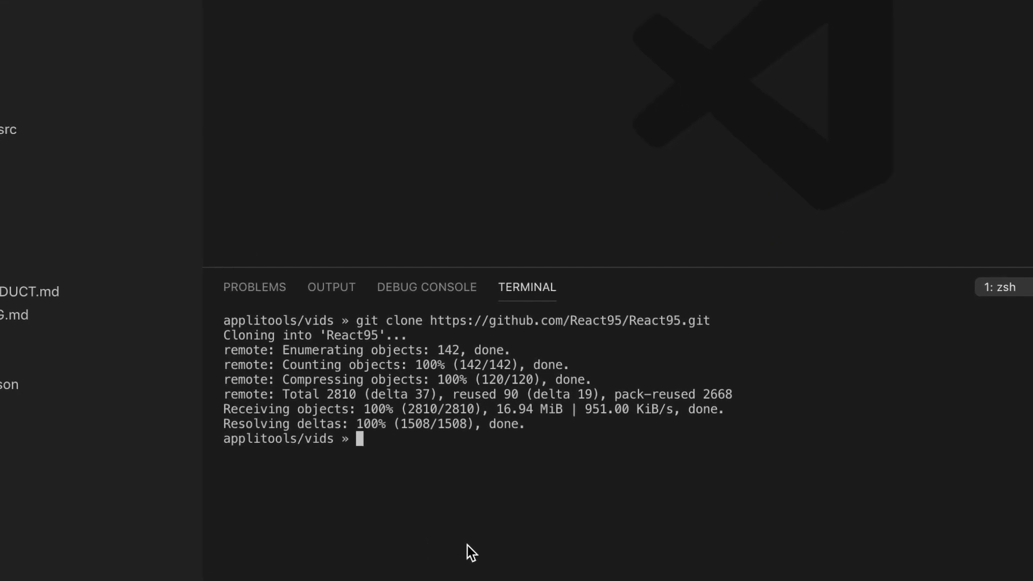
pyautogui.write('cd React95/')
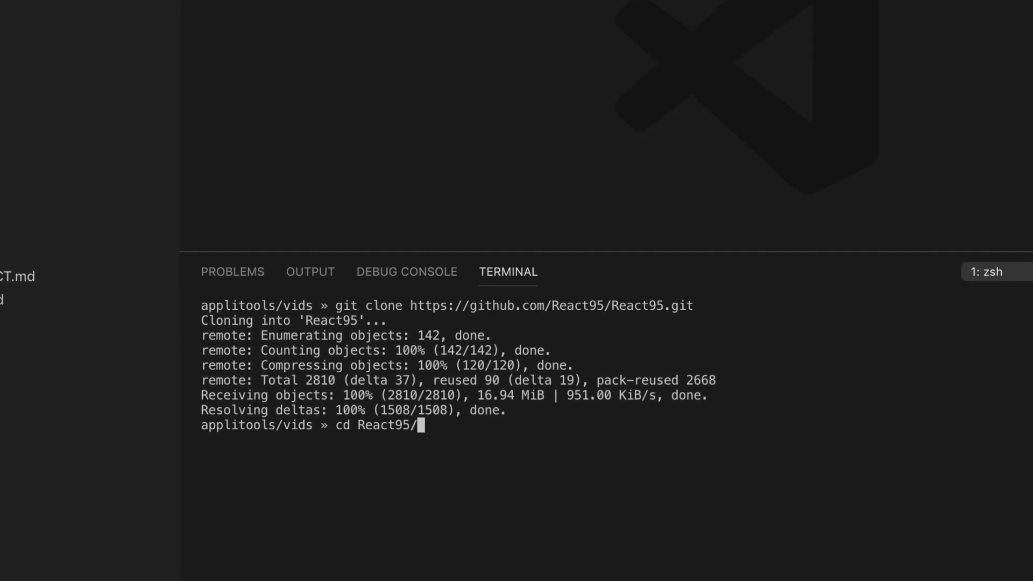
# Run cd React95 and npm install, then peek at the new node_modules folder
pyautogui.press('Return')
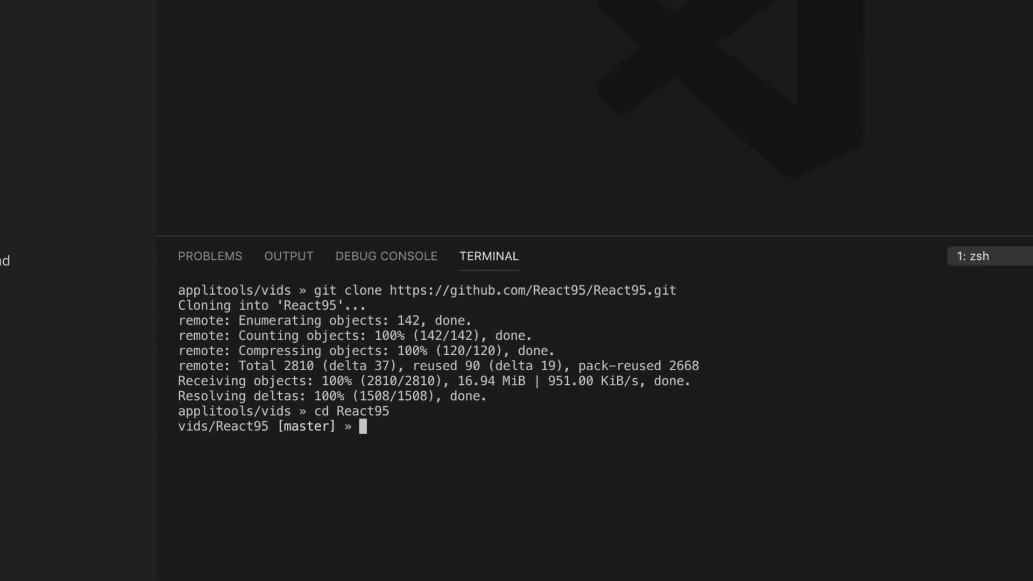
pyautogui.write('npm inst')
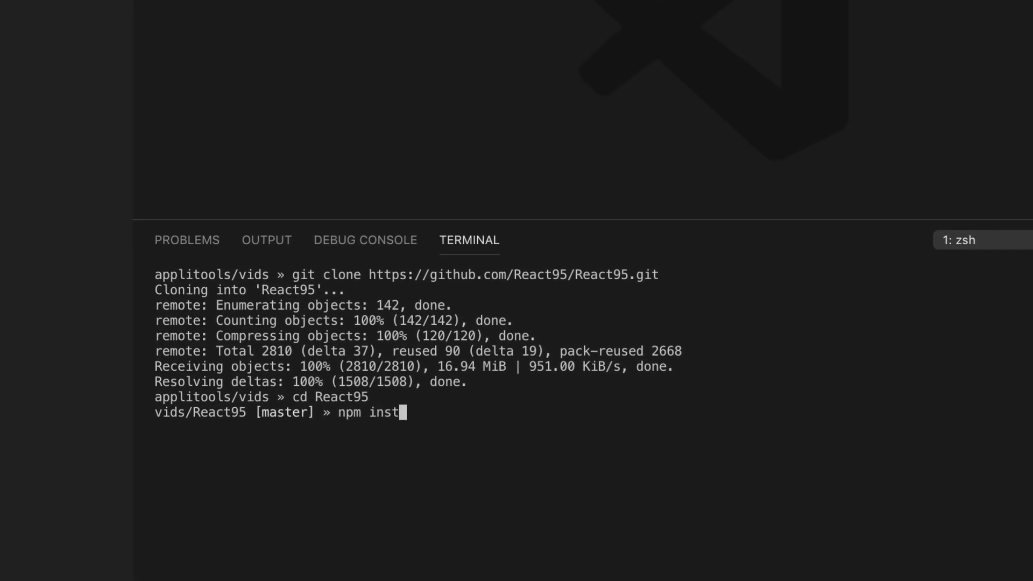
pyautogui.write('all')
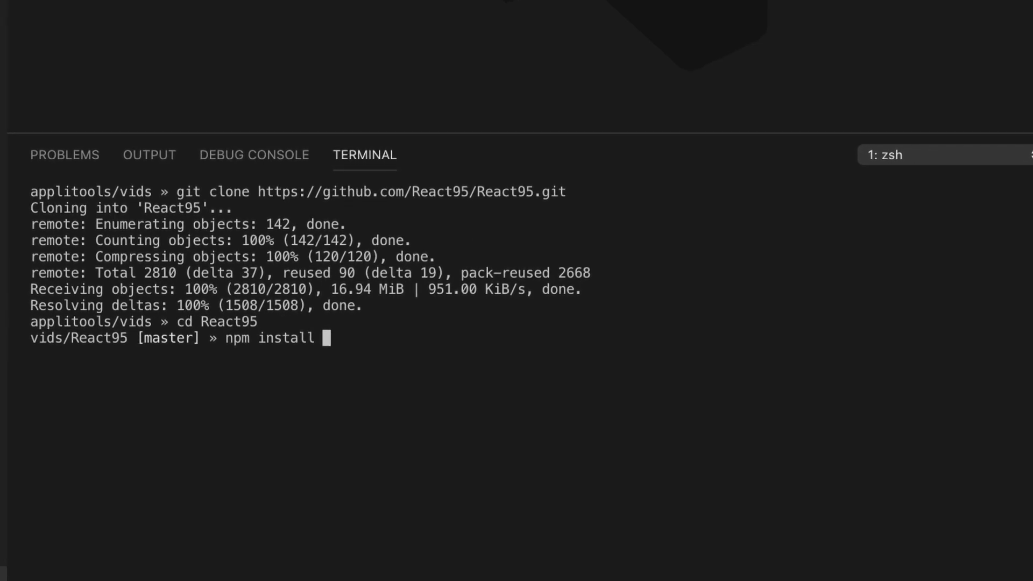
pyautogui.press('Return')
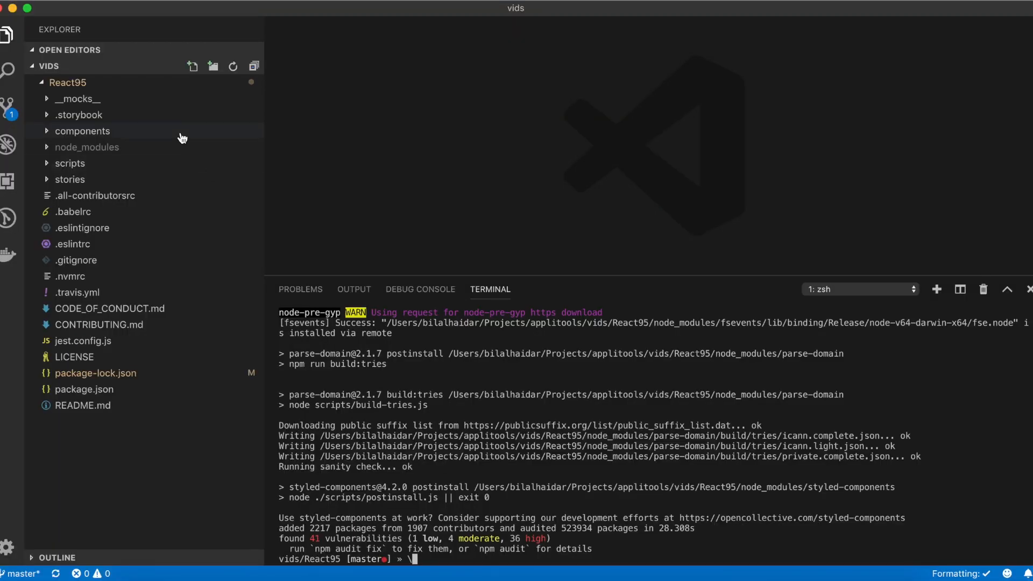
pyautogui.click(49, 149)
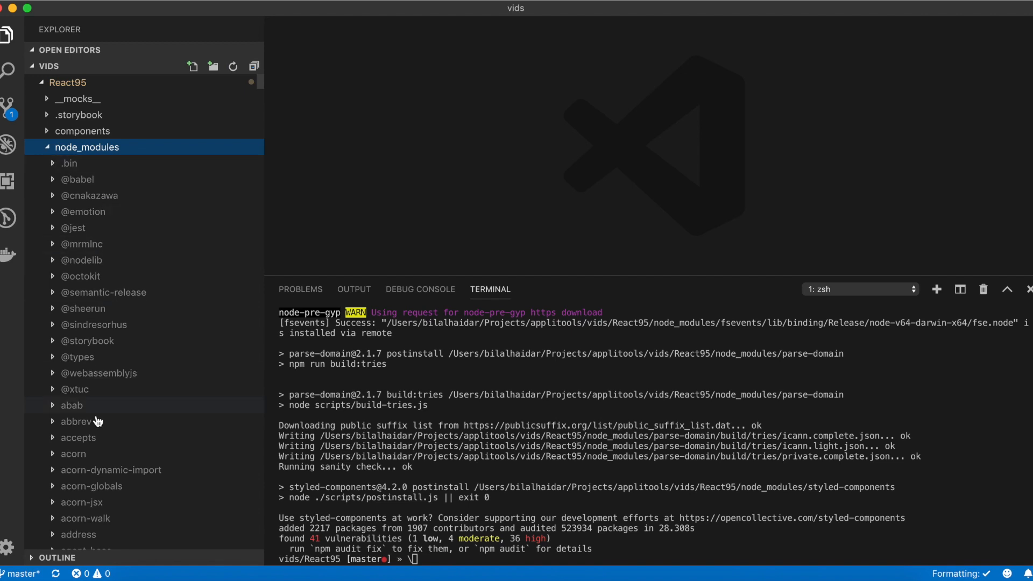
pyautogui.click(48, 150)
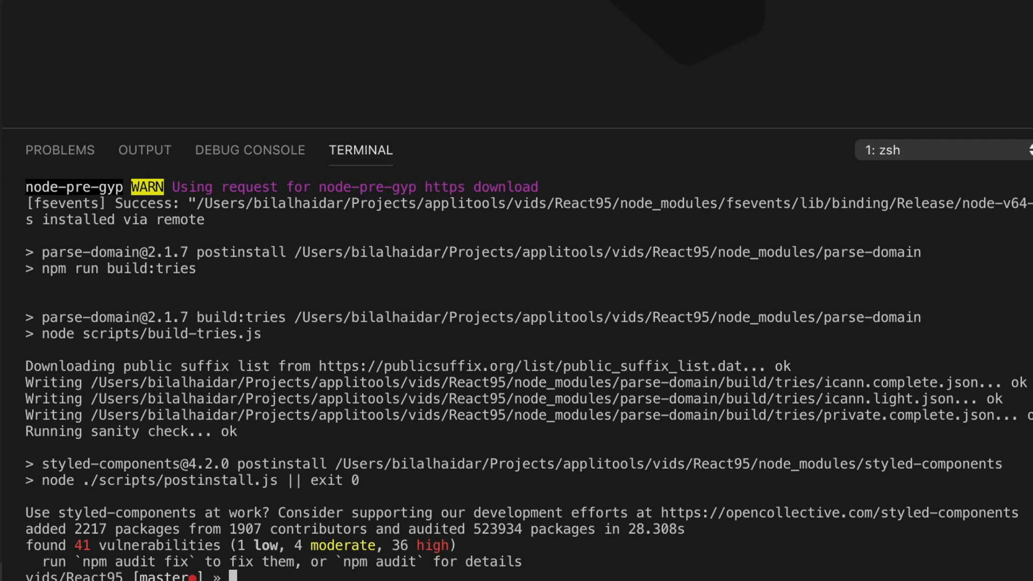
pyautogui.write('npm run stor')
pyautogui.write('ybook')
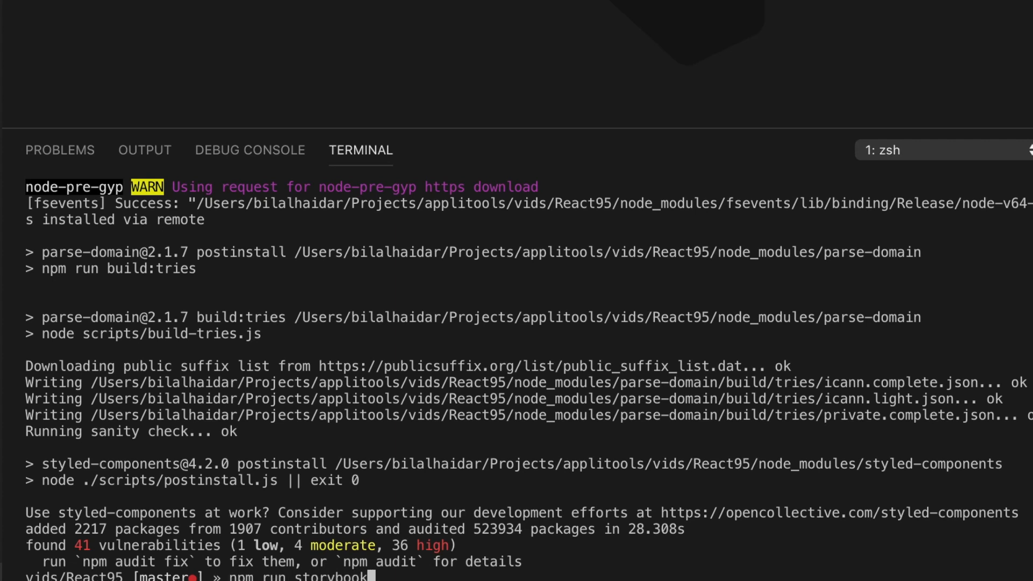
# Run npm run storybook to launch the React95 Storybook at localhost:6006
pyautogui.press('Return')
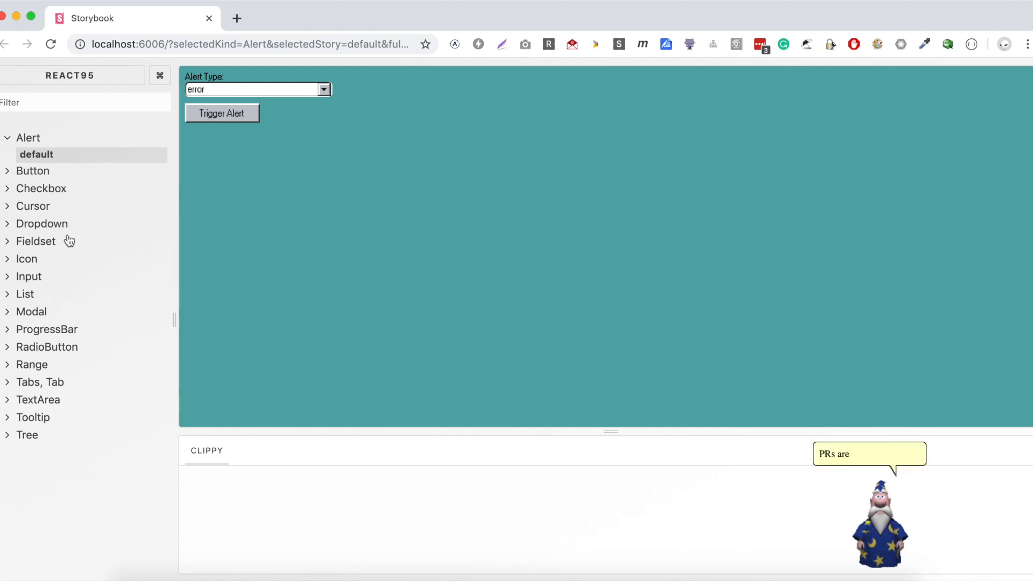
# View the Modal, Button and ProgressBar default stories
pyautogui.click(32, 312)
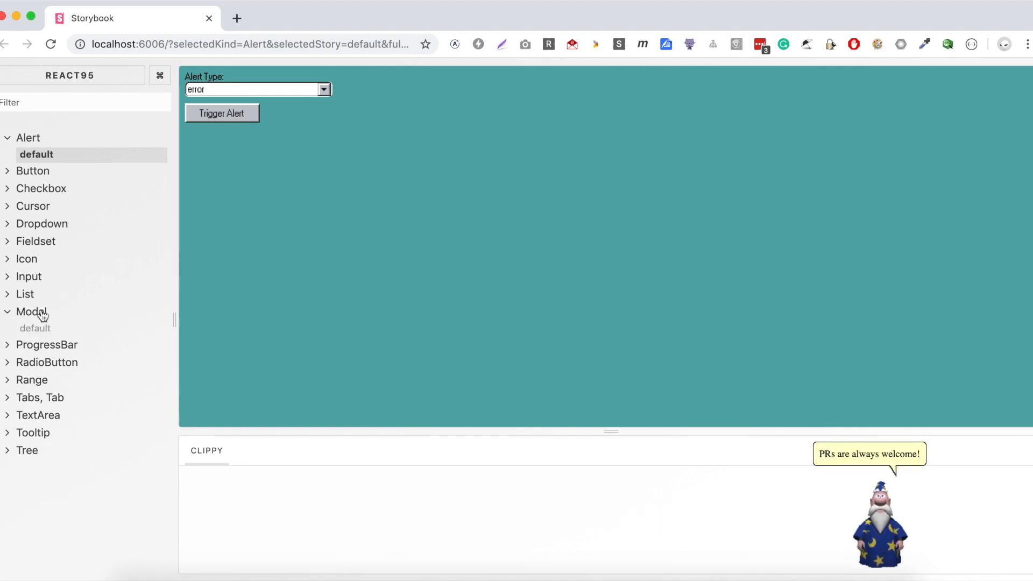
pyautogui.click(36, 328)
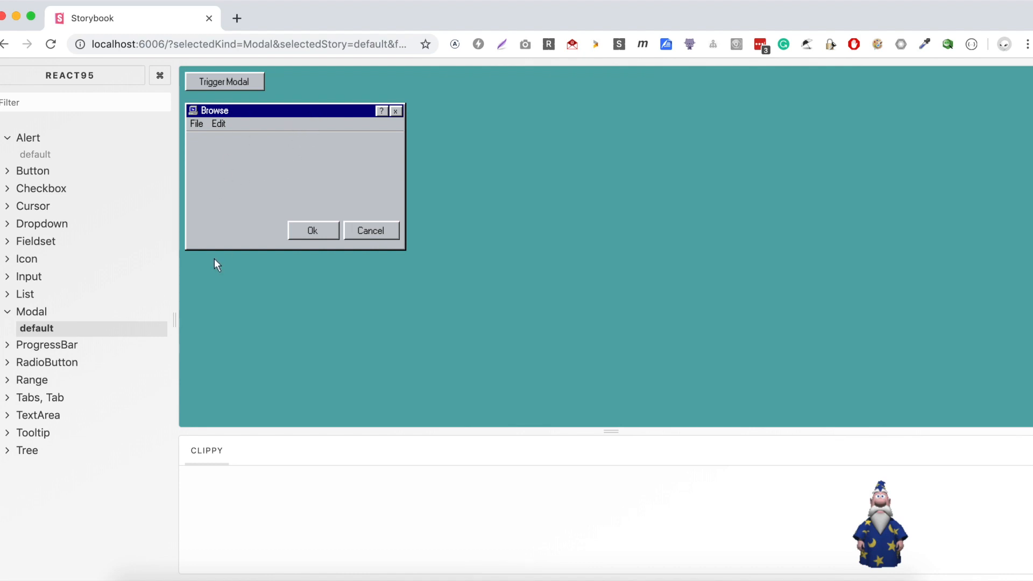
pyautogui.click(8, 172)
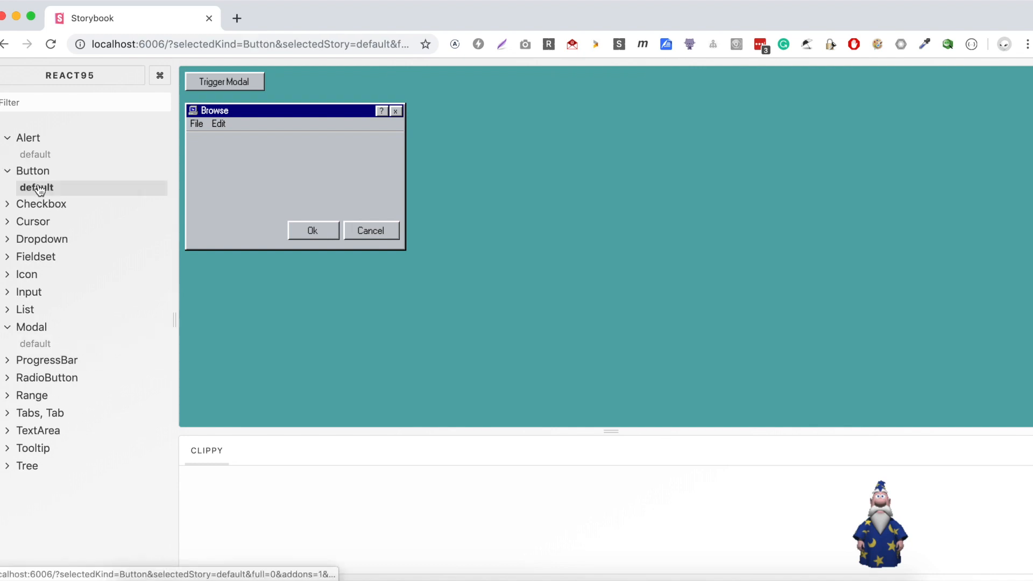
pyautogui.click(36, 188)
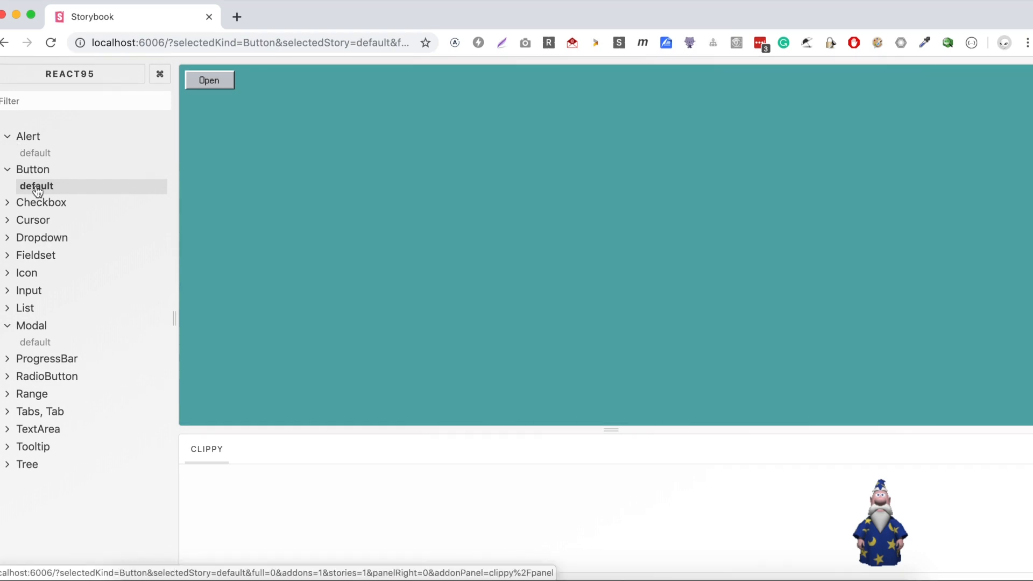
pyautogui.click(8, 361)
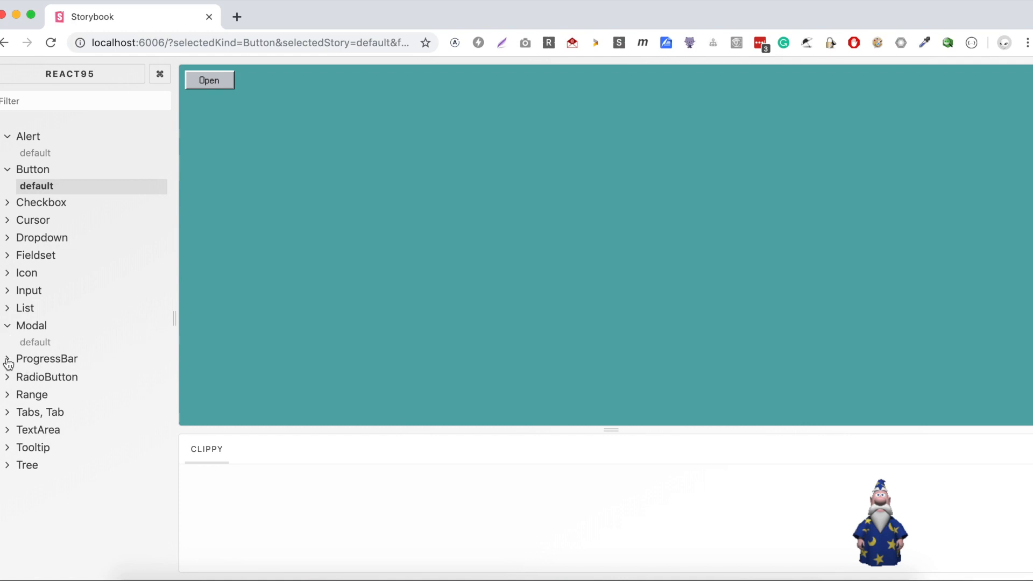
pyautogui.click(36, 375)
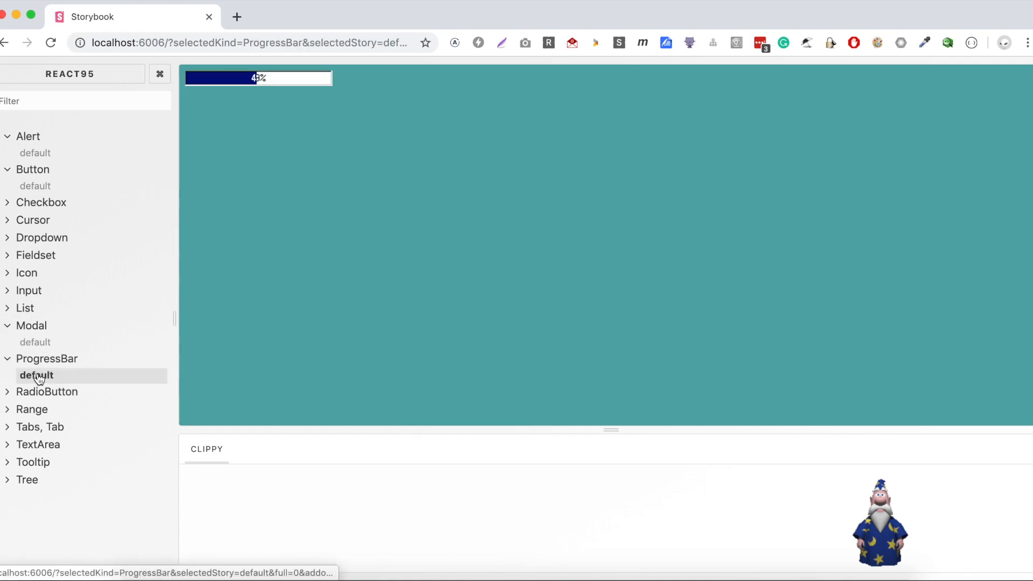
# View the TextArea default story, type into it, then view the Tree default story
pyautogui.click(10, 446)
pyautogui.click(37, 460)
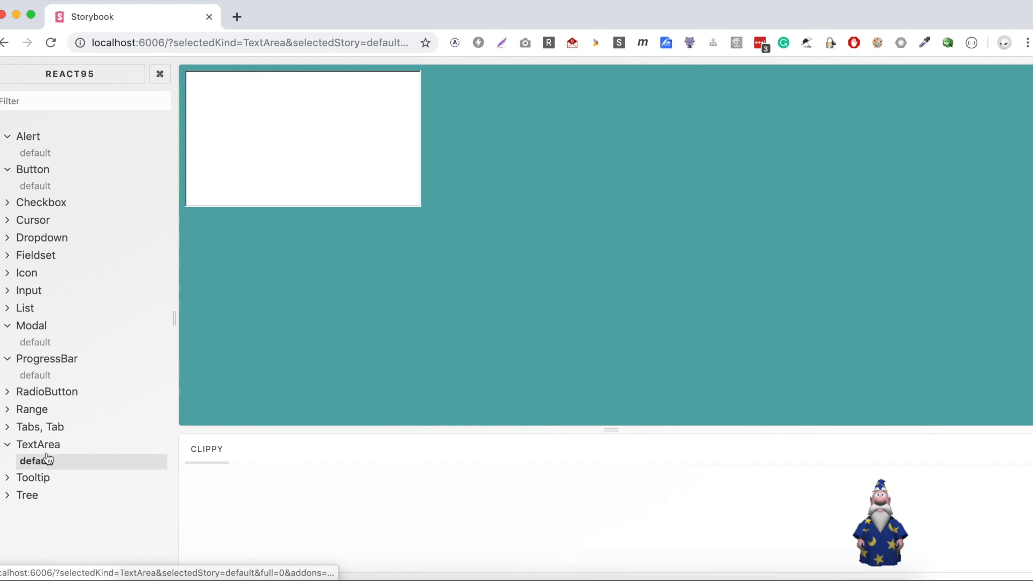
pyautogui.click(327, 113)
pyautogui.write('This ')
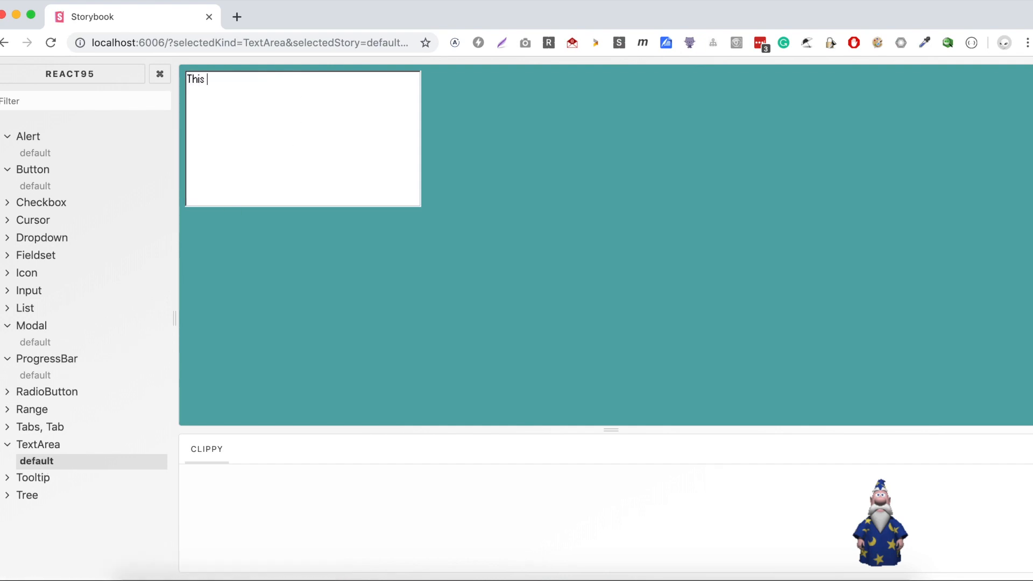
pyautogui.write('is a text area')
pyautogui.write('!')
pyautogui.click(12, 495)
pyautogui.click(36, 511)
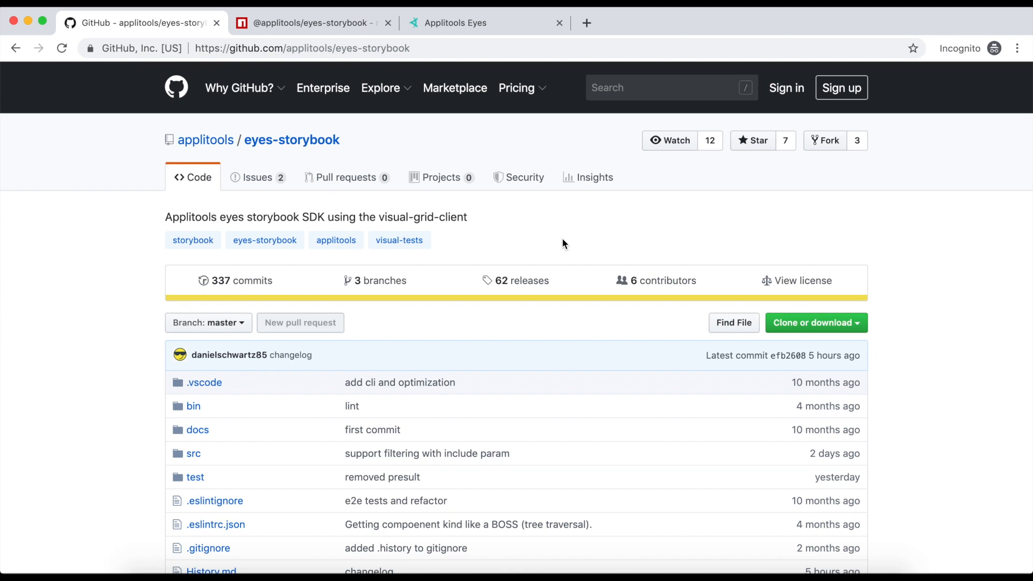
pyautogui.scroll(-2, 563, 238)
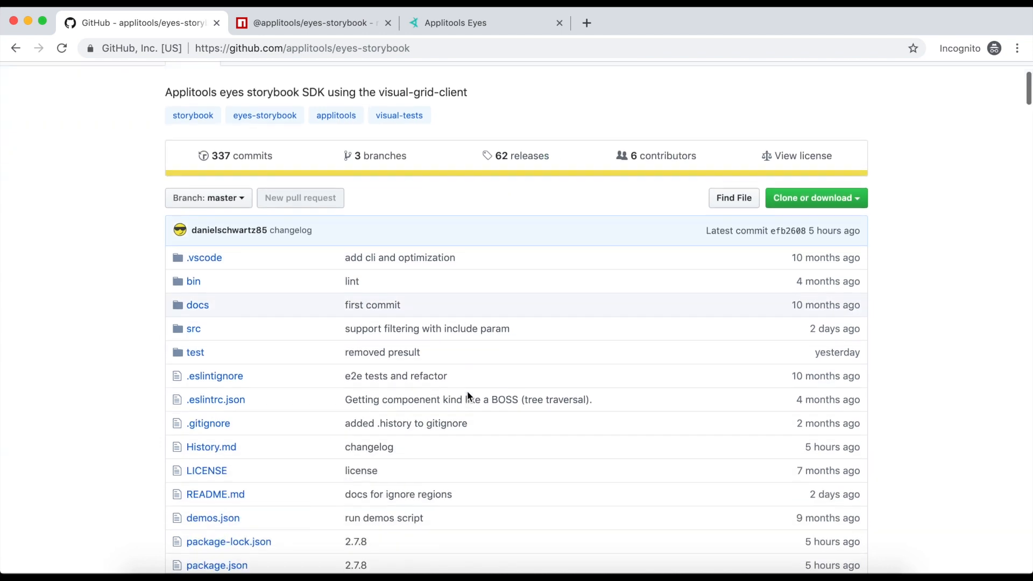
pyautogui.scroll(-4, 501, 324)
pyautogui.scroll(-1, 467, 396)
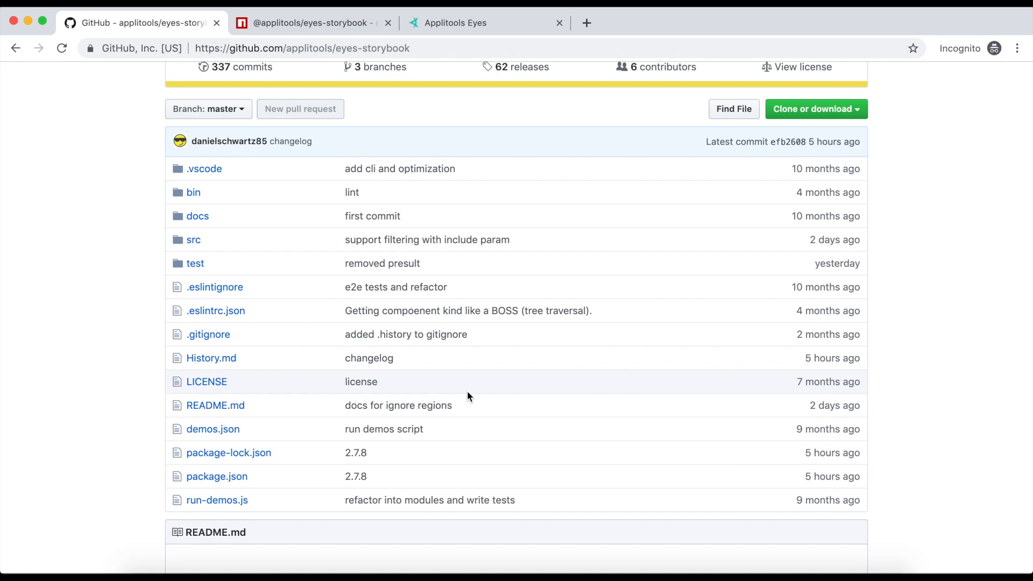
pyautogui.scroll(-2, 468, 396)
pyautogui.scroll(-2, 468, 395)
pyautogui.scroll(-2, 467, 395)
pyautogui.scroll(-2, 364, 404)
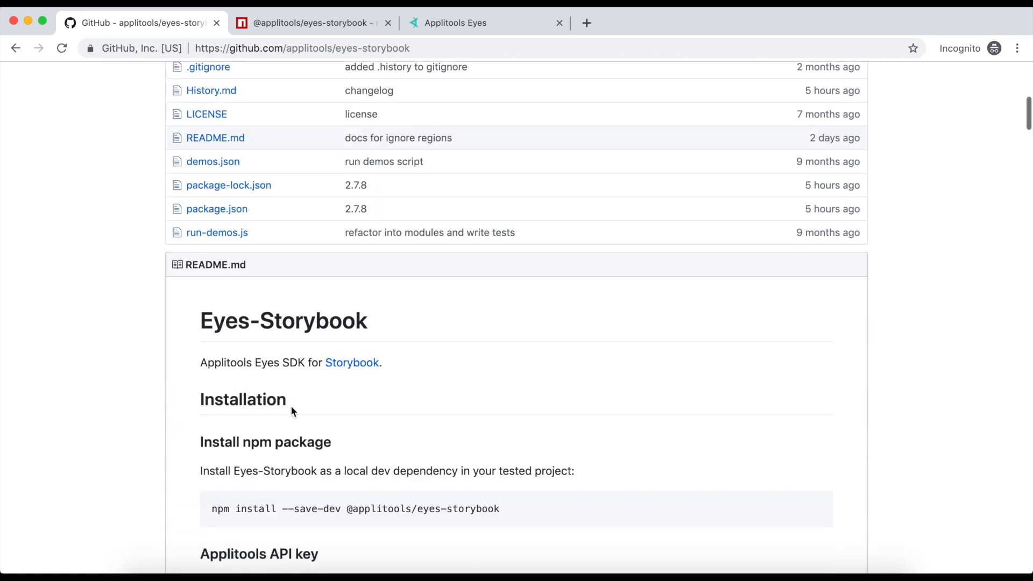
pyautogui.scroll(-2, 290, 405)
pyautogui.scroll(-2, 291, 405)
pyautogui.scroll(-1, 290, 405)
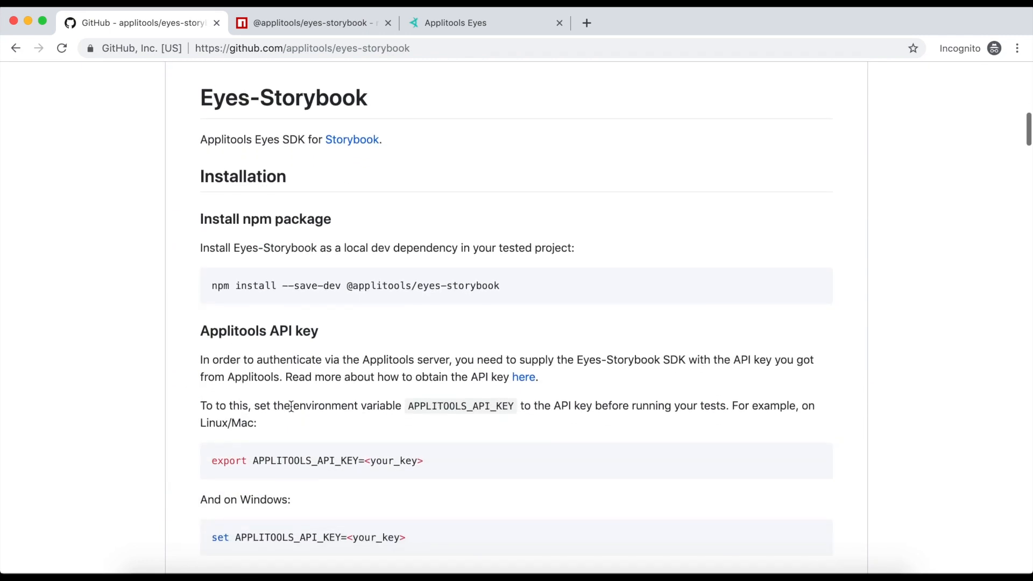
pyautogui.scroll(-1, 291, 406)
pyautogui.scroll(-1, 291, 406)
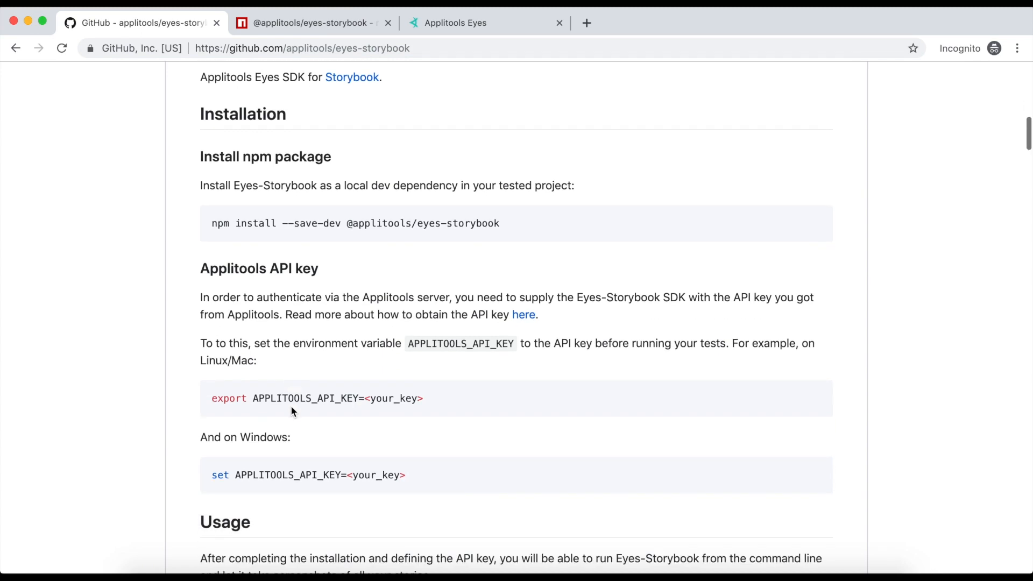
pyautogui.scroll(-3, 290, 405)
pyautogui.scroll(-2, 291, 405)
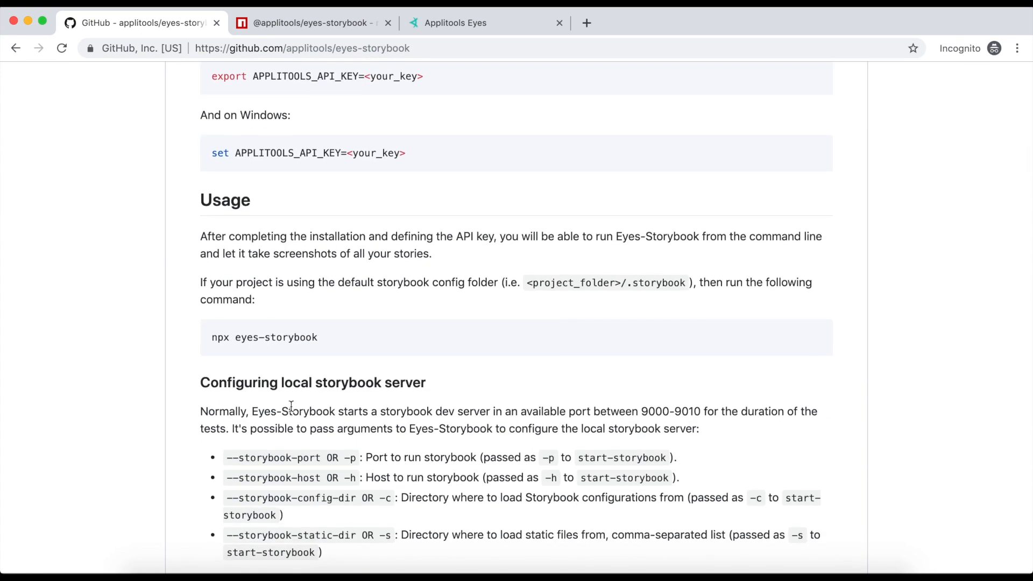
pyautogui.scroll(5, 291, 405)
pyautogui.scroll(5, 291, 405)
pyautogui.scroll(4, 291, 323)
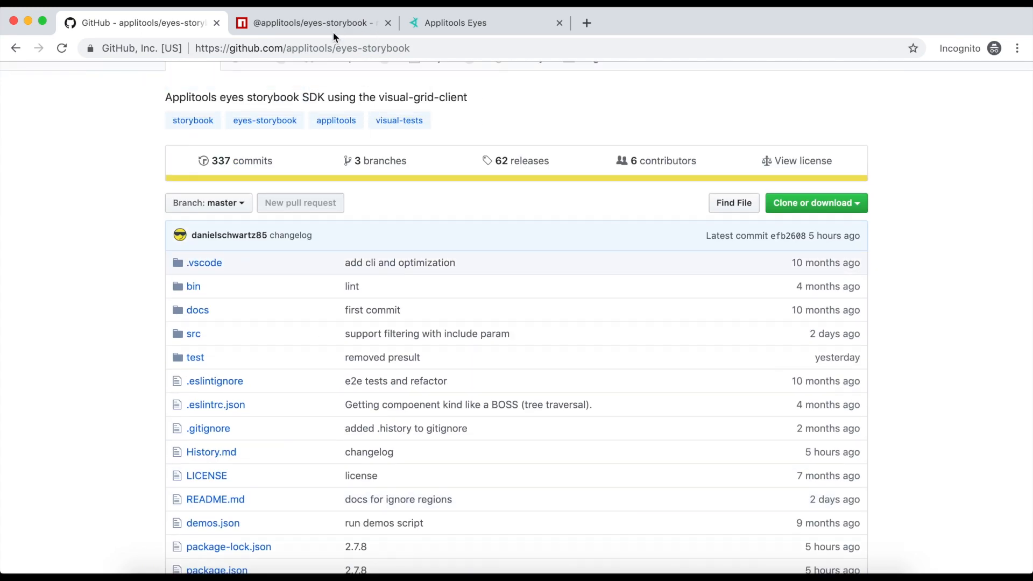
# Copy the eyes-storybook install command from its npm page and return to the terminal
pyautogui.click(340, 25)
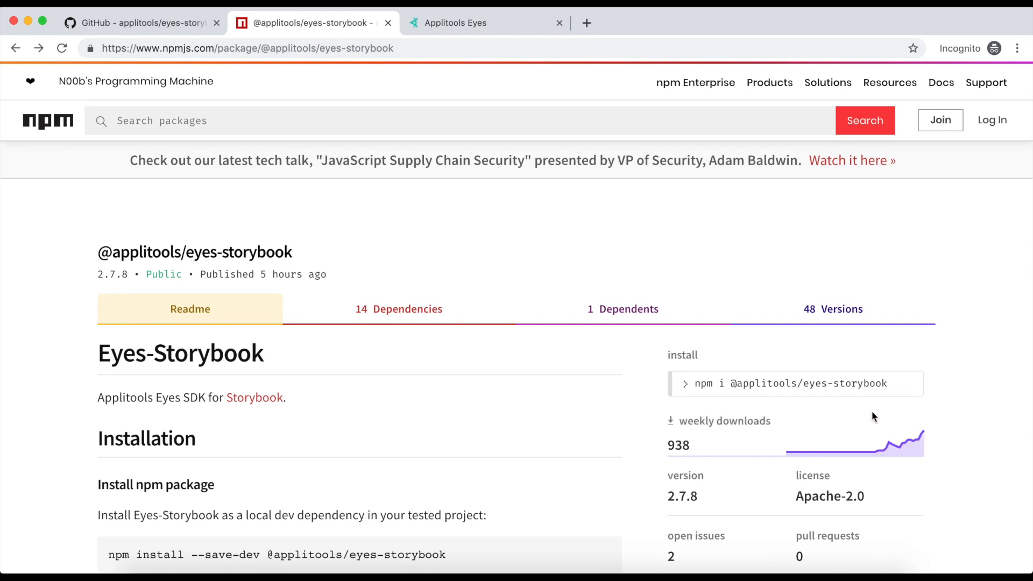
pyautogui.click(838, 383)
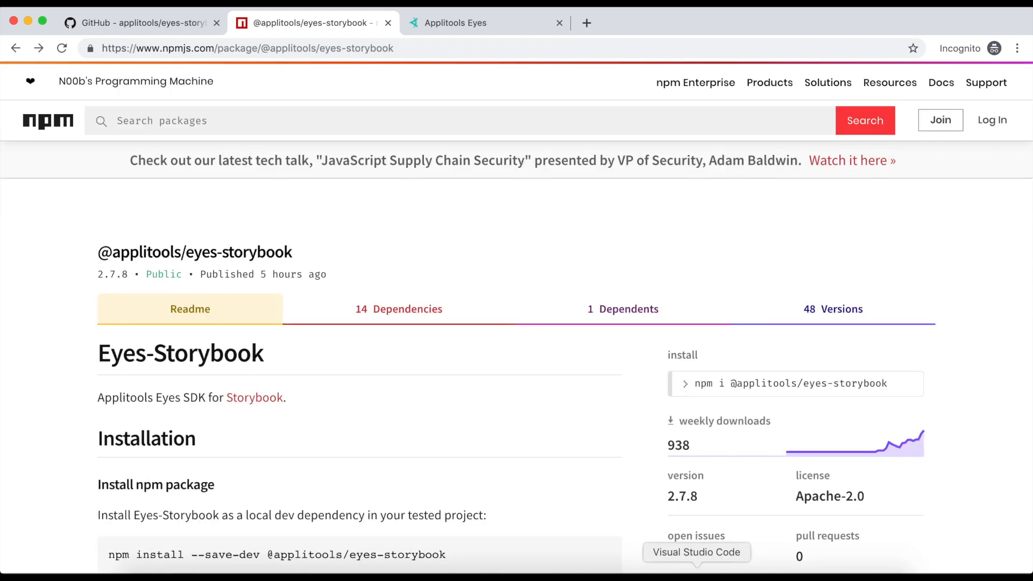
pyautogui.click(697, 569)
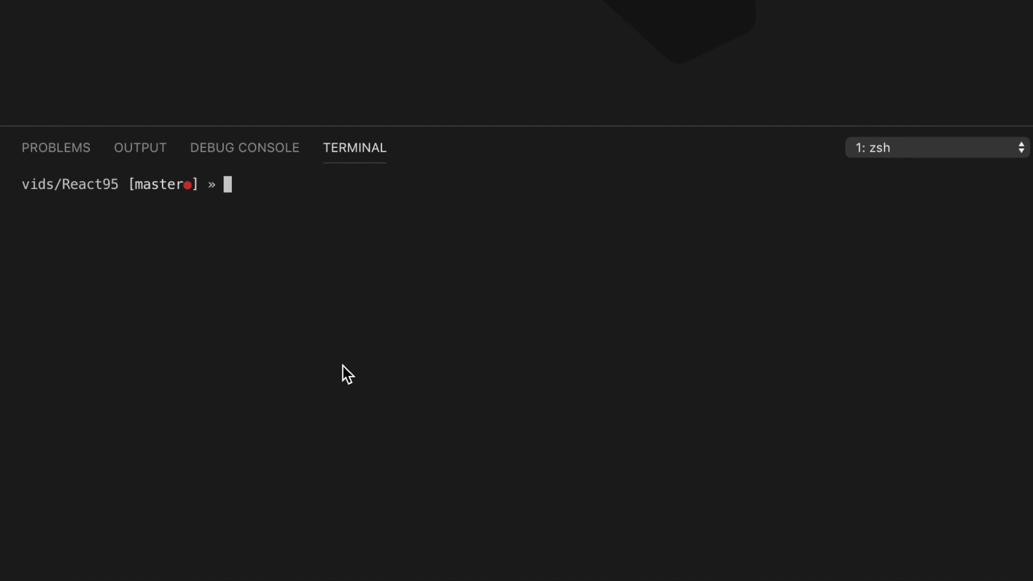
pyautogui.press('super+v')
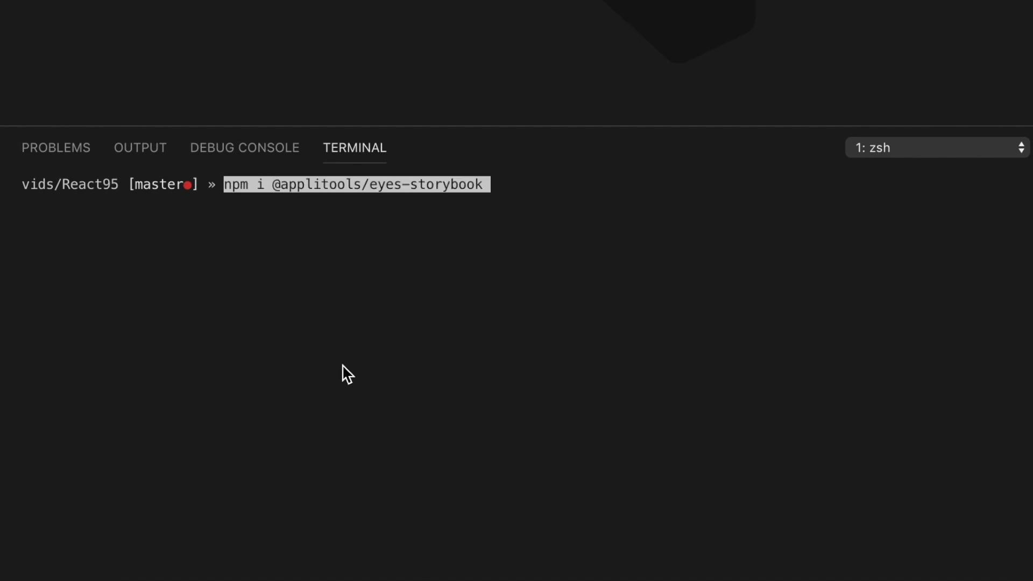
pyautogui.press('Return')
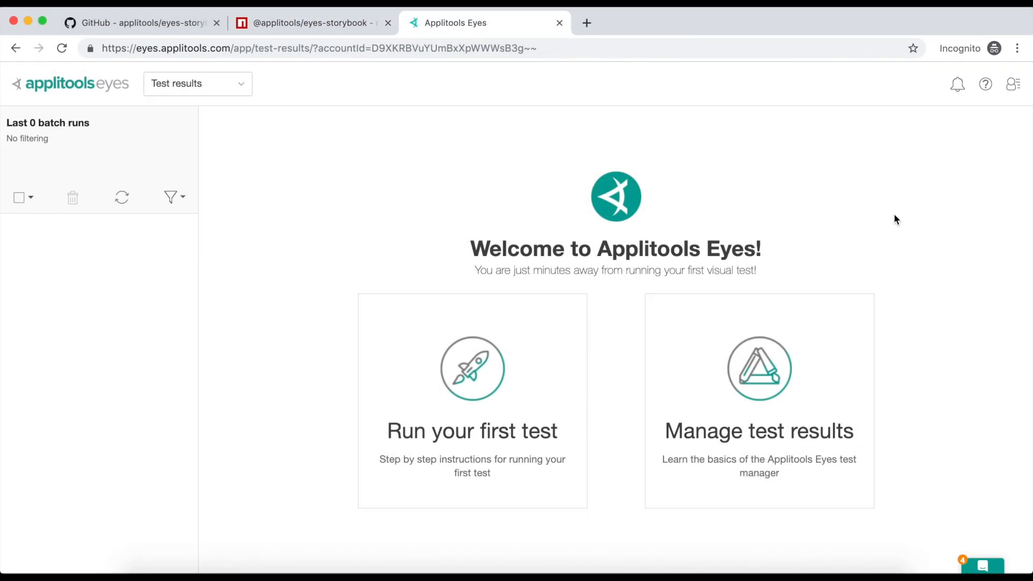
# Copy the Applitools API key from My API Key and return to Visual Studio Code
pyautogui.click(1013, 85)
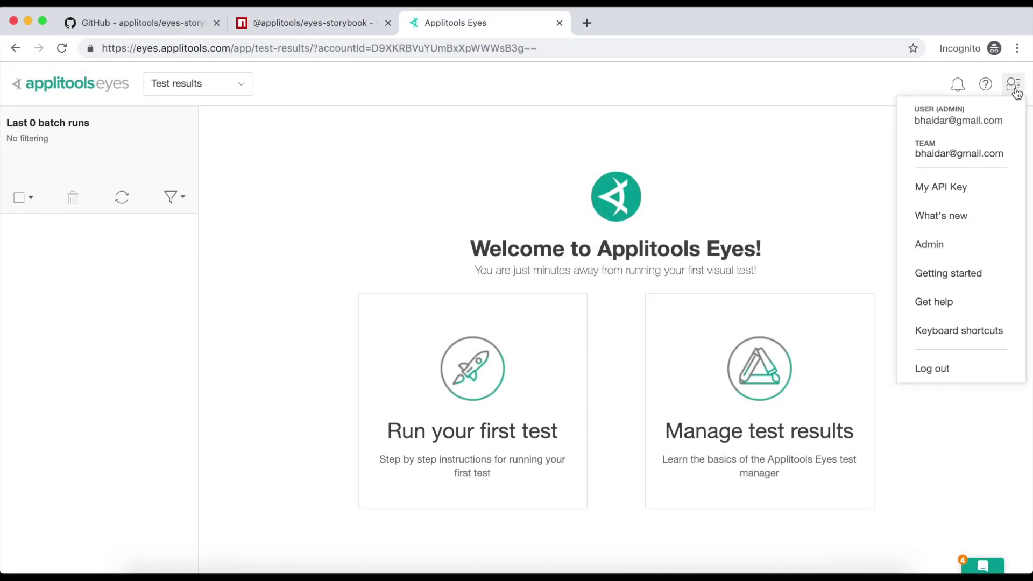
pyautogui.click(968, 191)
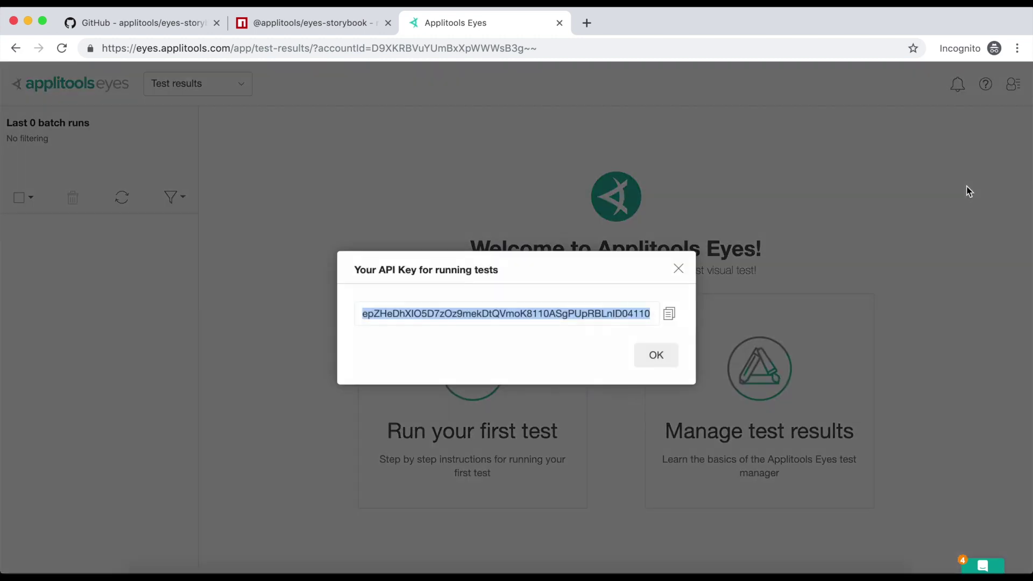
pyautogui.click(671, 314)
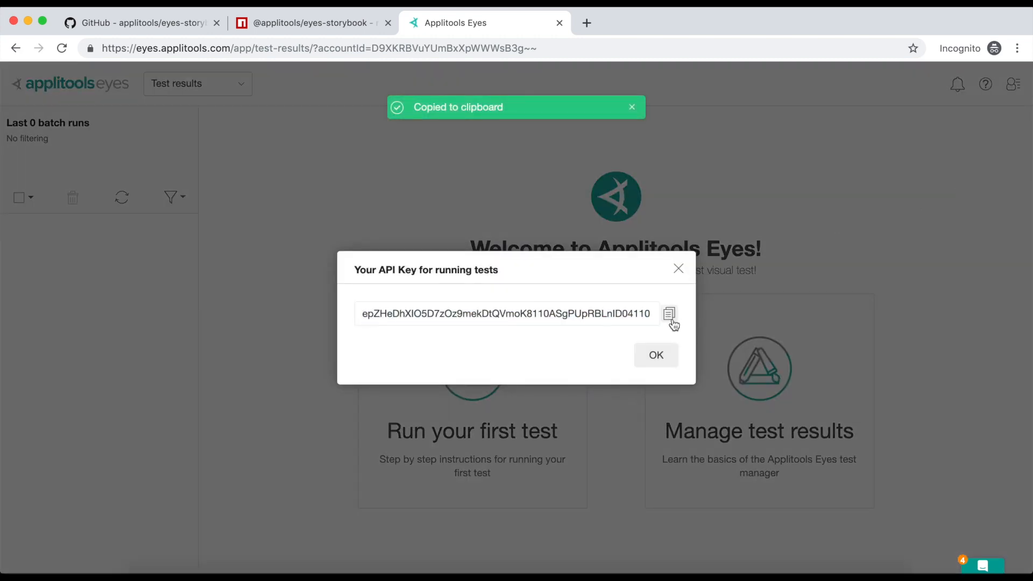
pyautogui.click(696, 565)
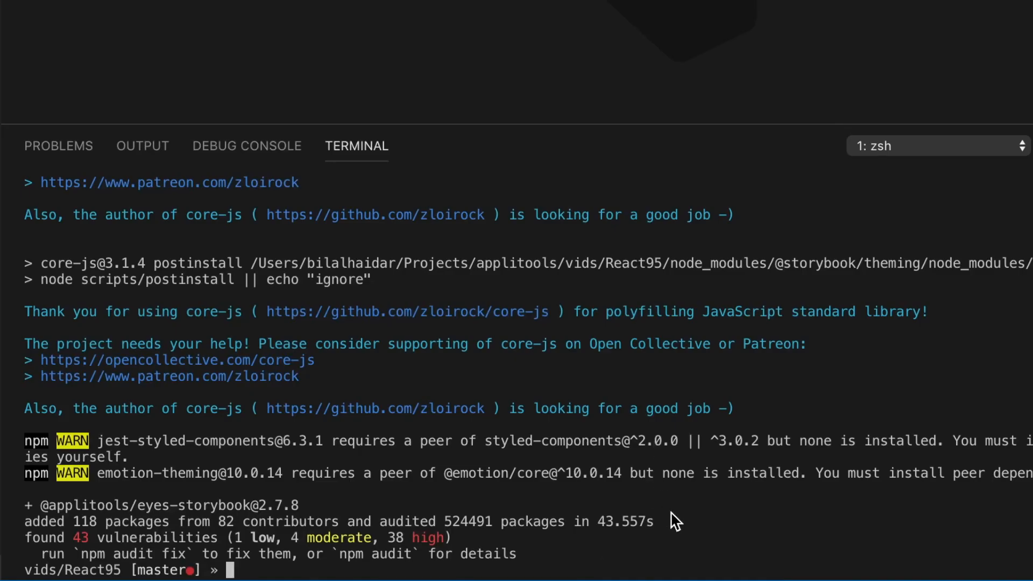
pyautogui.write('clear')
# Clear the terminal and enter the APPLITOOLS_API_KEY export command with the copied key
pyautogui.press('Return')
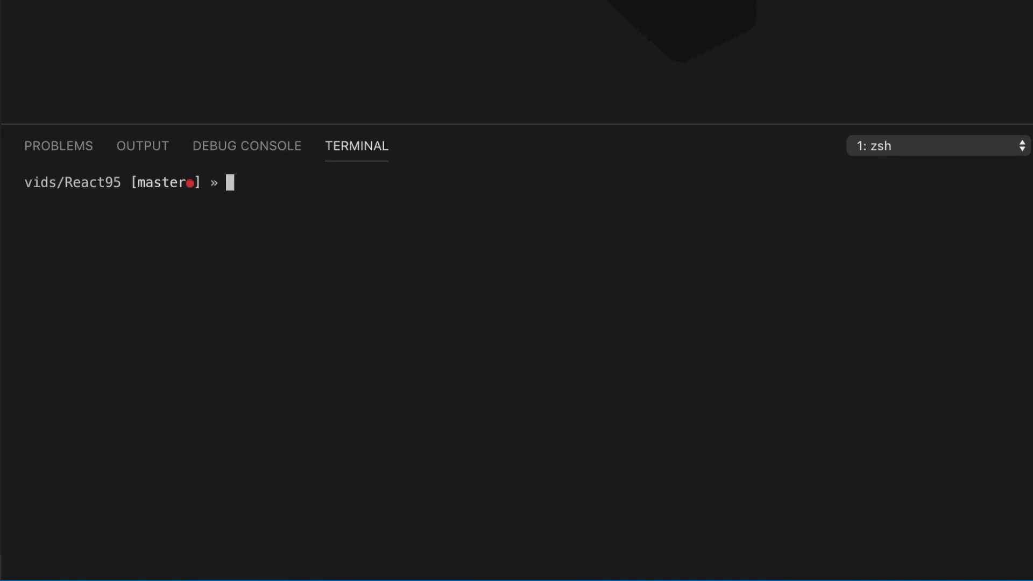
pyautogui.write('export ')
pyautogui.write('APPLITOOLS')
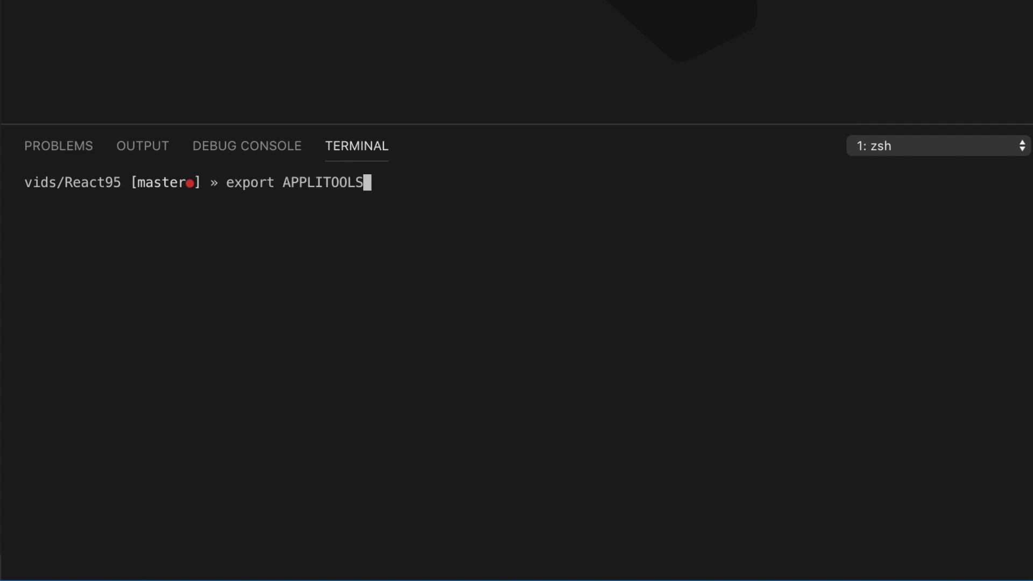
pyautogui.write('_API_KE')
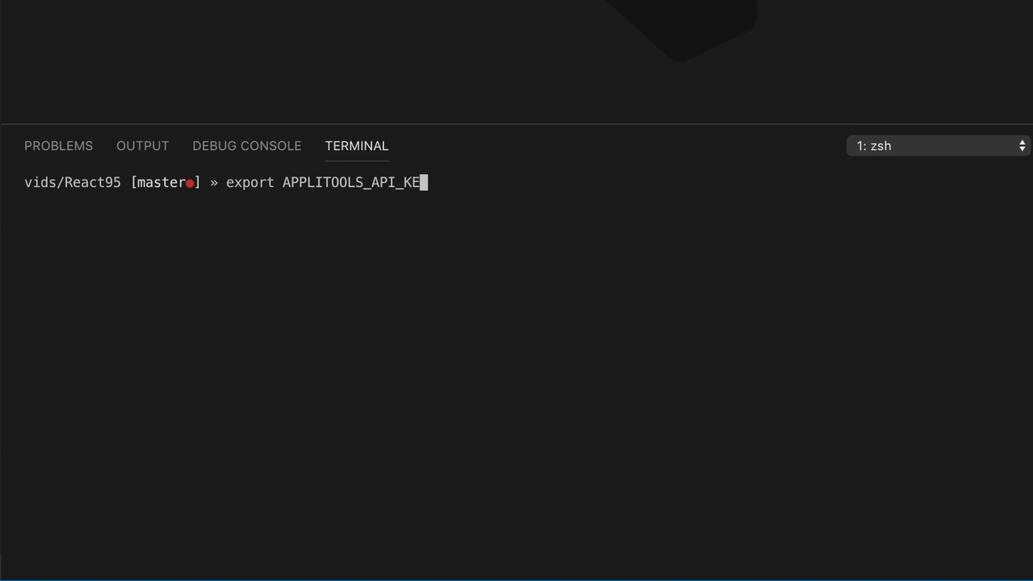
pyautogui.write('Y=')
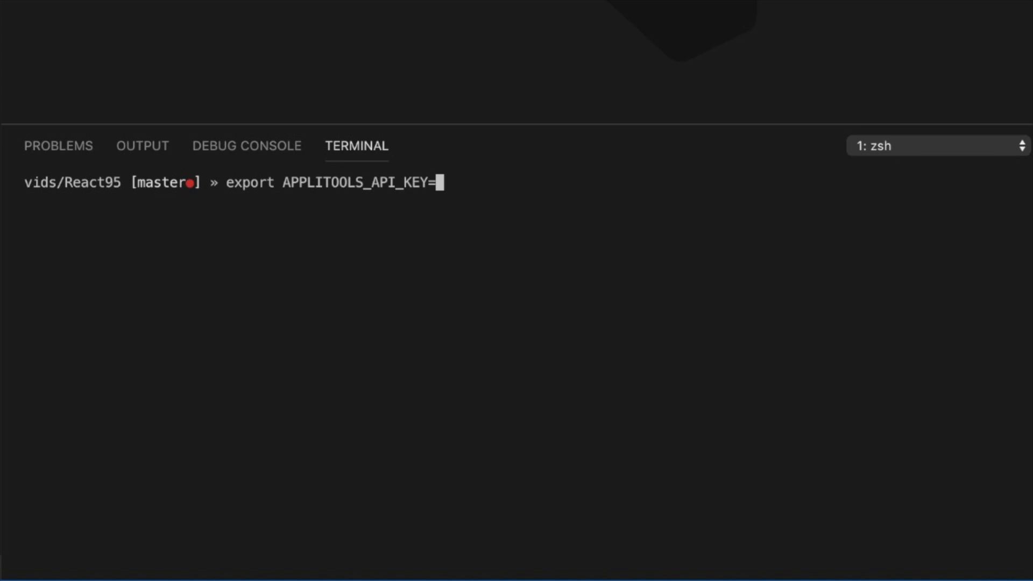
pyautogui.hotkey('ctrl', 'u')
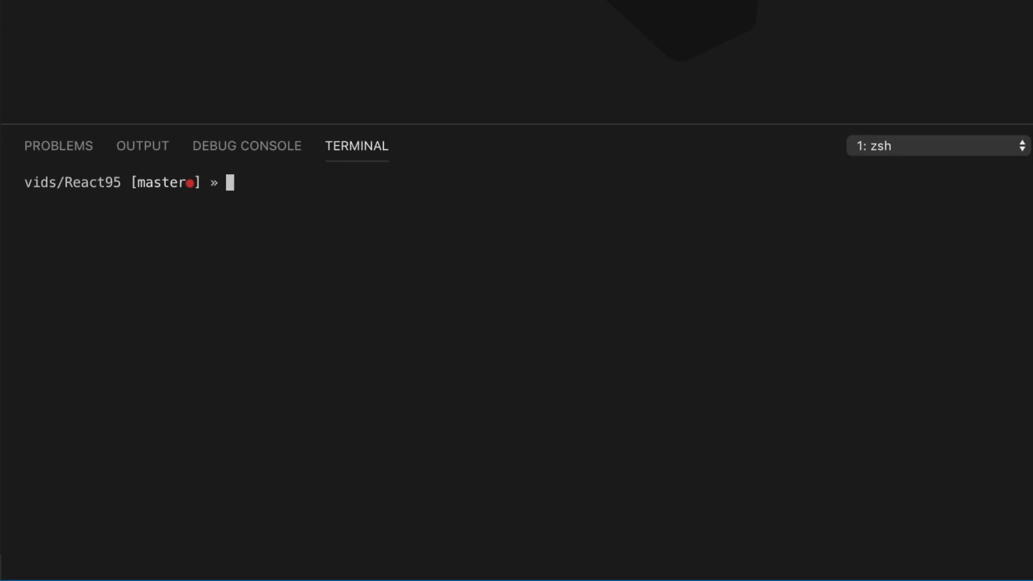
pyautogui.write('set AP')
pyautogui.write('PLITOOLS_API')
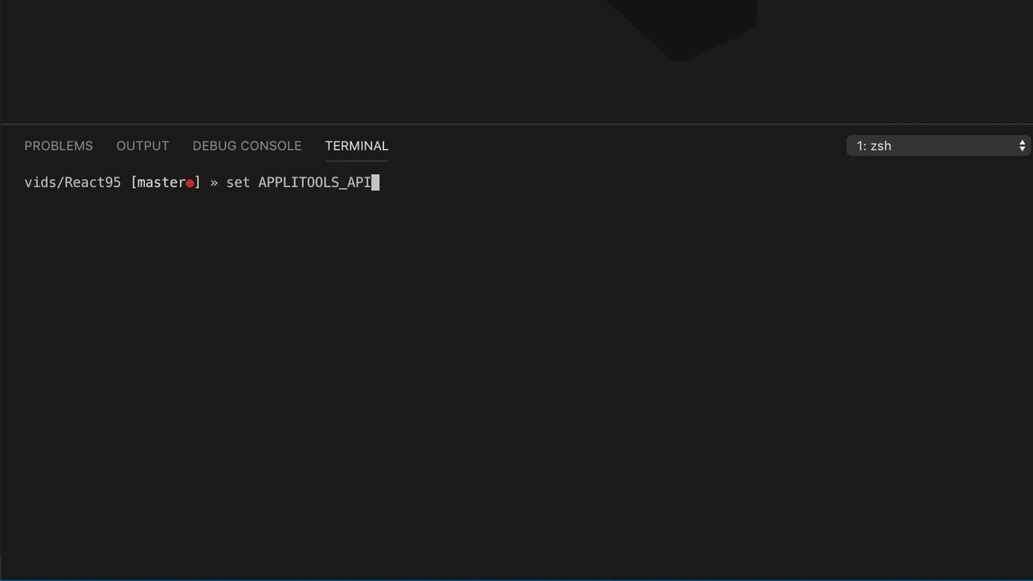
pyautogui.write('_KEY=')
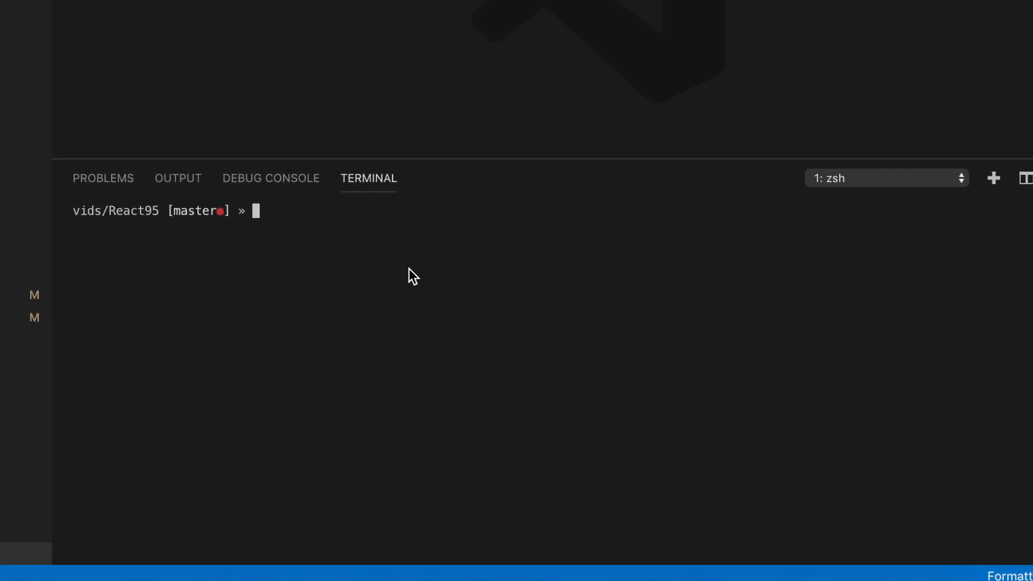
pyautogui.write('n')
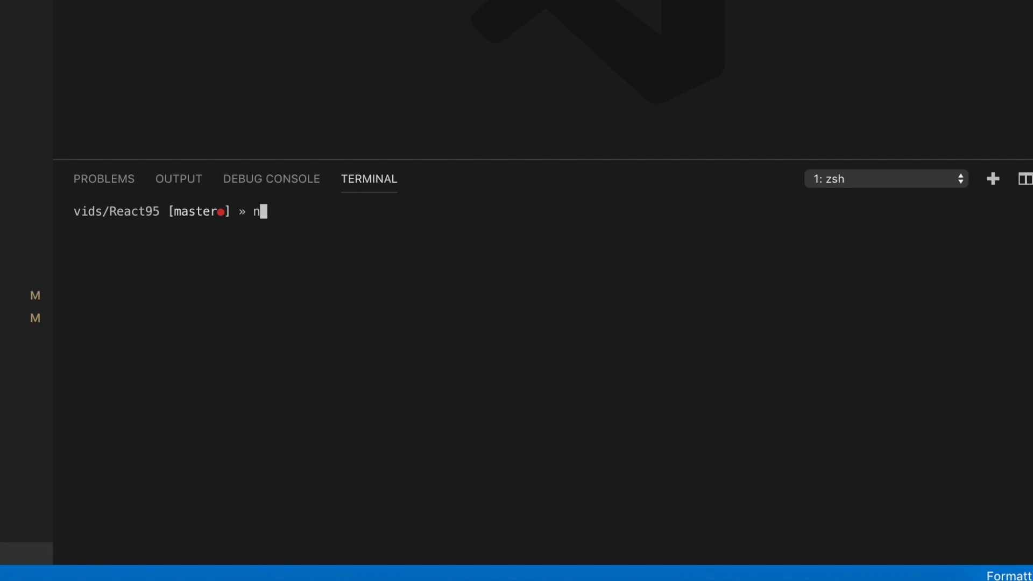
pyautogui.write('px eyes-')
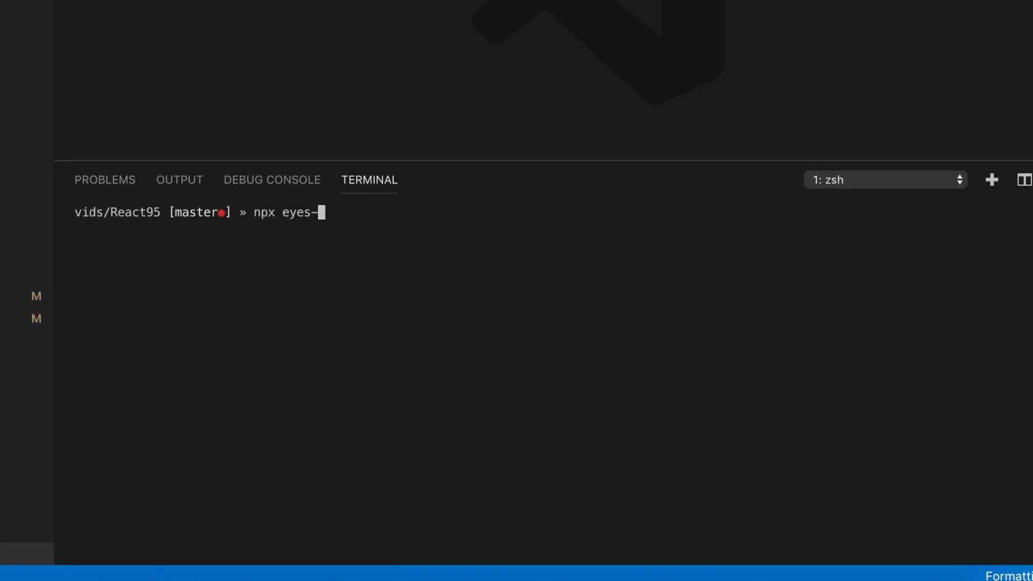
pyautogui.write('strorybook')
# Correct and run npx eyes-storybook so all stories are captured as new baselines
pyautogui.press('BackSpace')
pyautogui.press('BackSpace')
pyautogui.press('BackSpace')
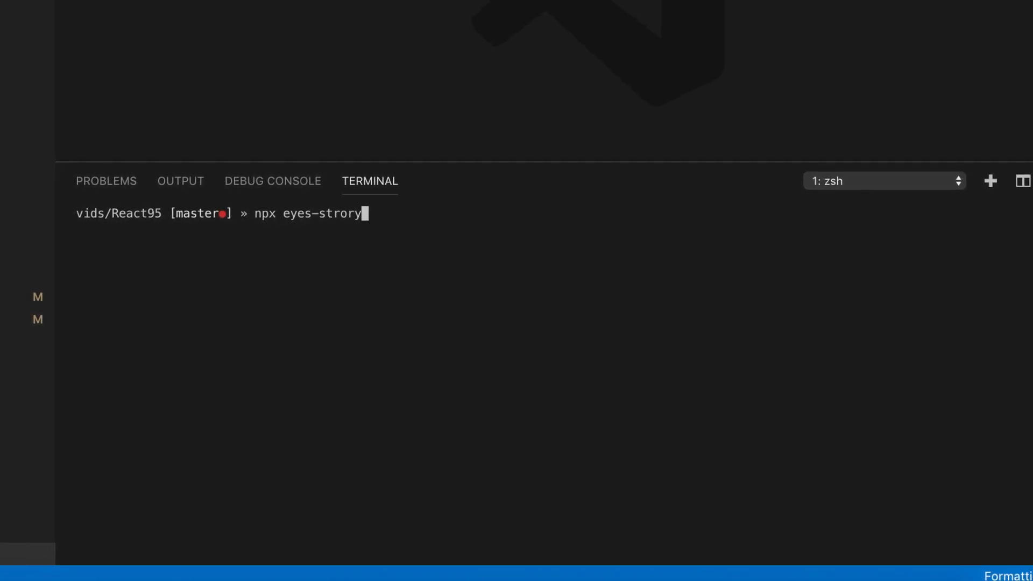
pyautogui.press('BackSpace')
pyautogui.press('BackSpace')
pyautogui.press('BackSpace')
pyautogui.press('BackSpace')
pyautogui.write('orybook')
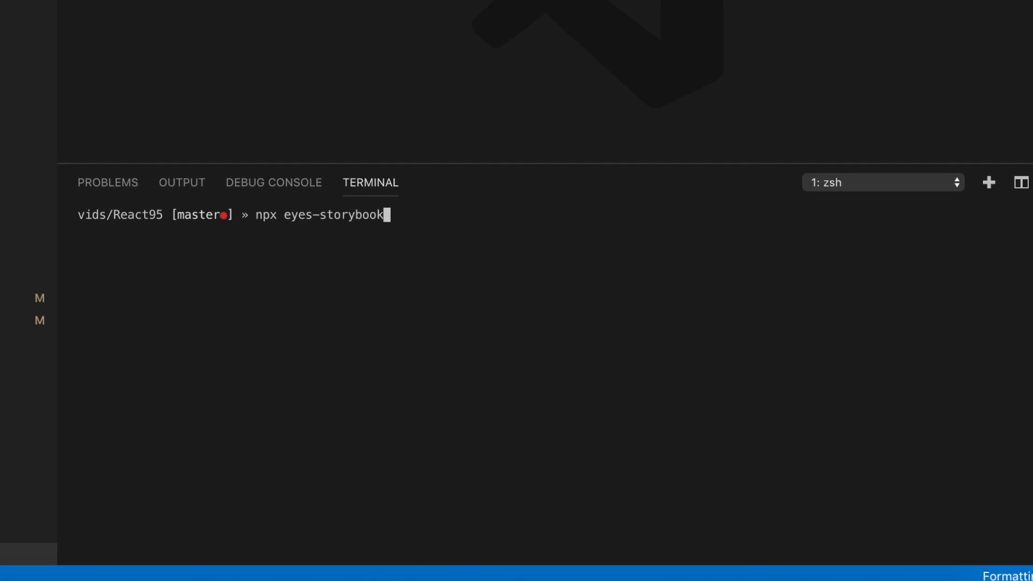
pyautogui.press('Return')
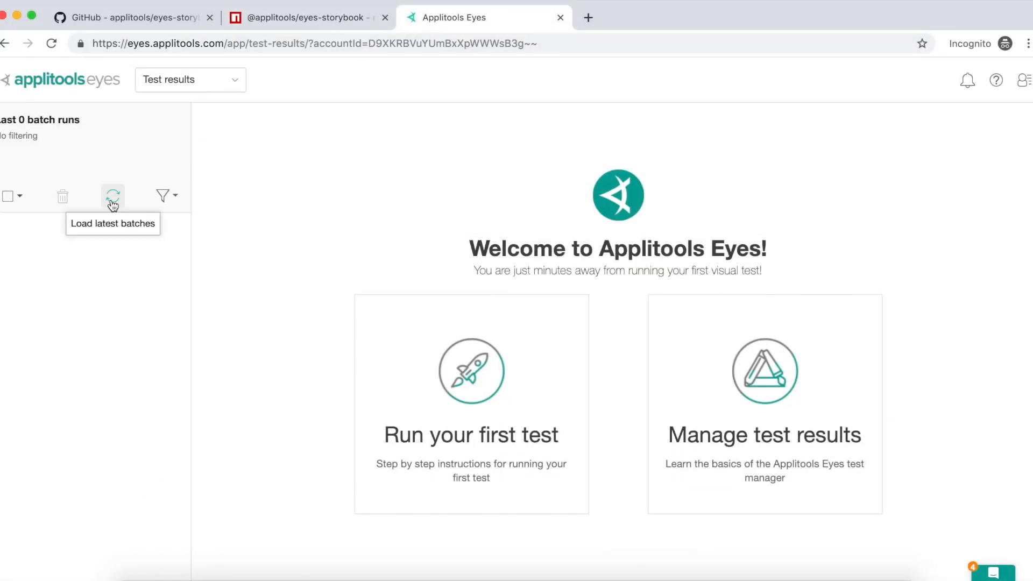
pyautogui.click(113, 198)
pyautogui.moveTo(95, 243)
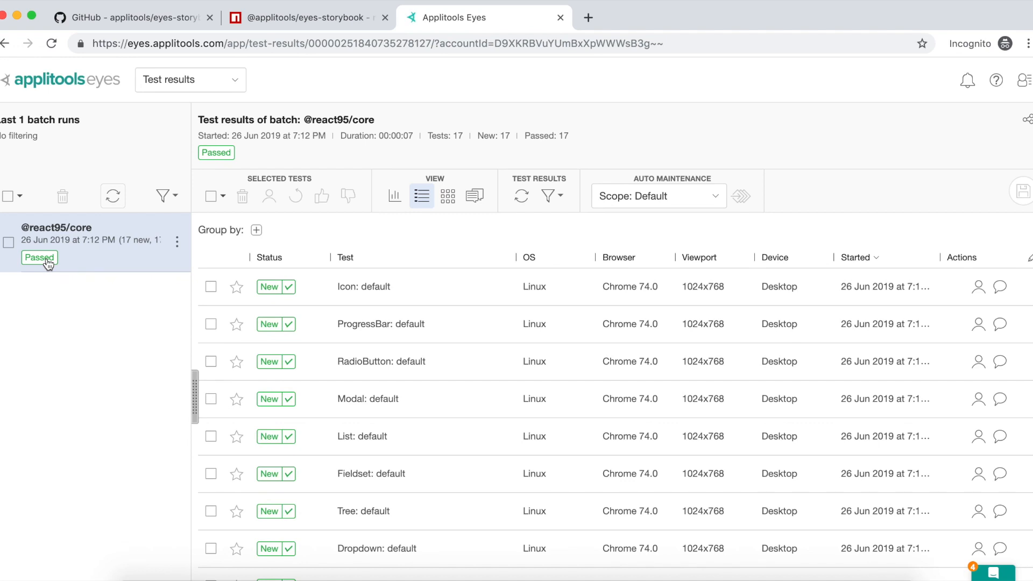
pyautogui.click(121, 259)
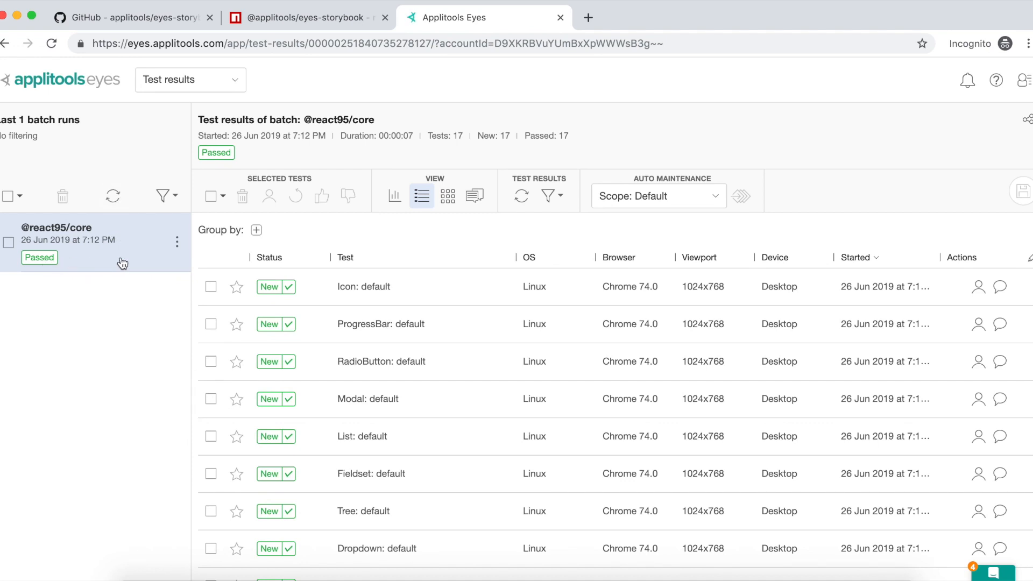
pyautogui.moveTo(464, 363)
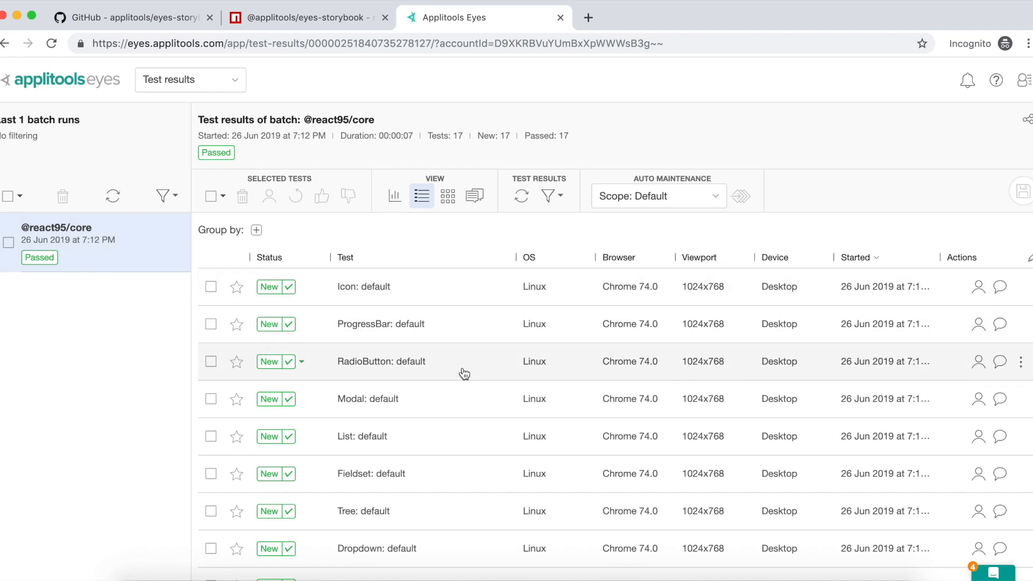
pyautogui.scroll(-3, 464, 376)
pyautogui.scroll(-3, 464, 377)
pyautogui.scroll(-3, 465, 378)
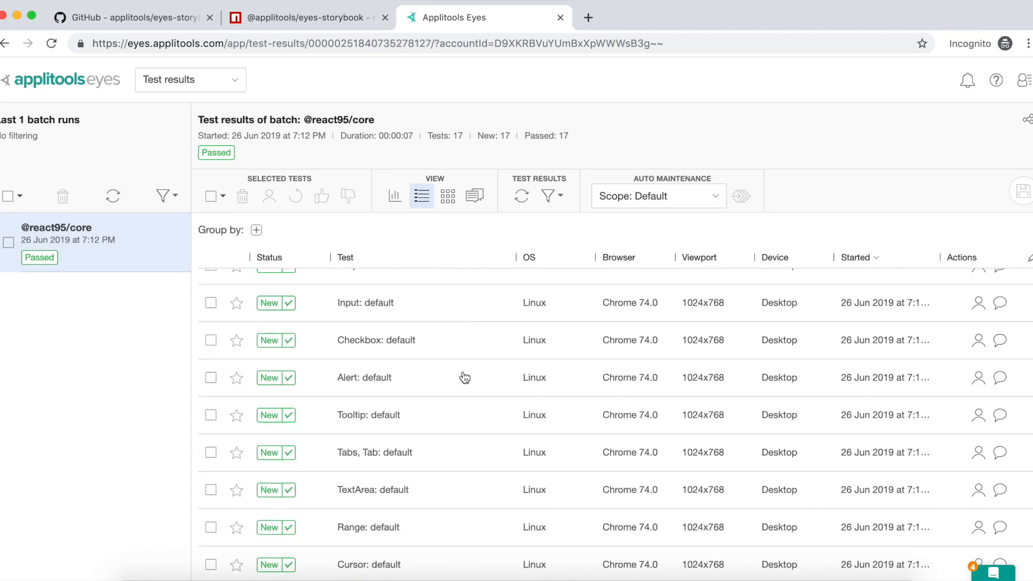
pyautogui.scroll(-2, 465, 376)
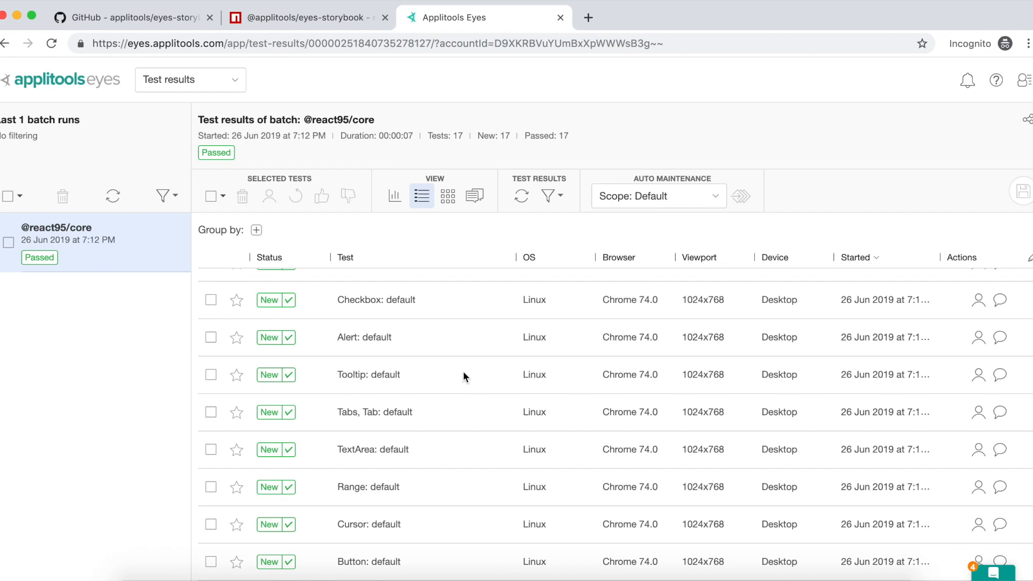
pyautogui.scroll(2, 462, 371)
pyautogui.scroll(2, 463, 371)
pyautogui.scroll(2, 462, 370)
pyautogui.scroll(2, 463, 370)
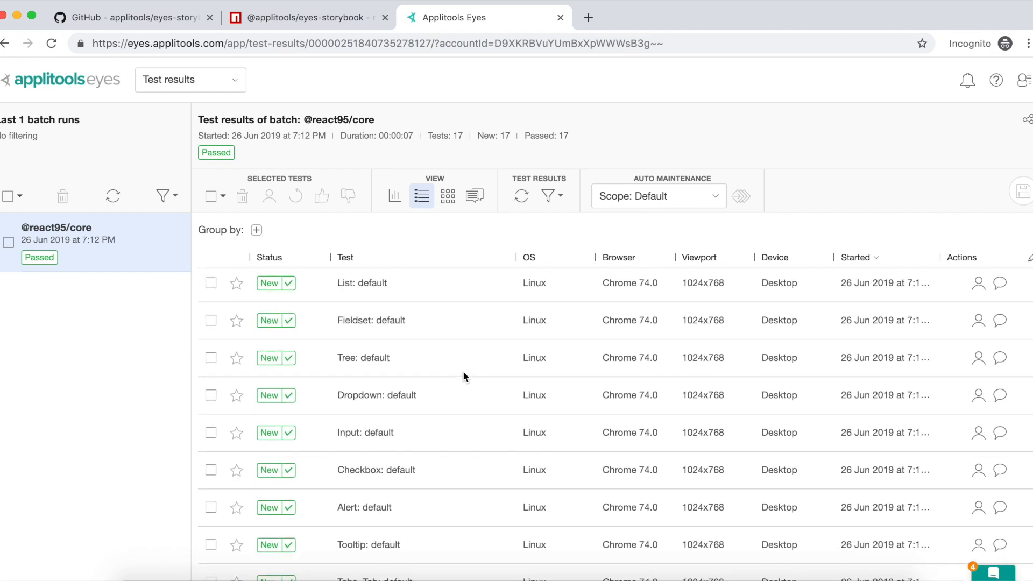
pyautogui.scroll(3, 462, 371)
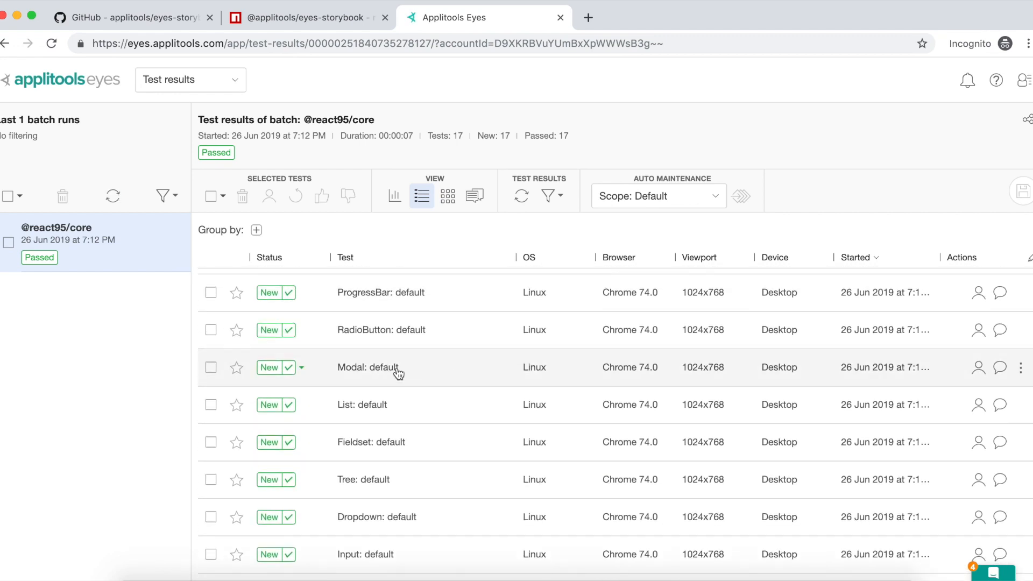
# Expand Modal: default and view its captured checkpoint in the full test editor
pyautogui.click(397, 372)
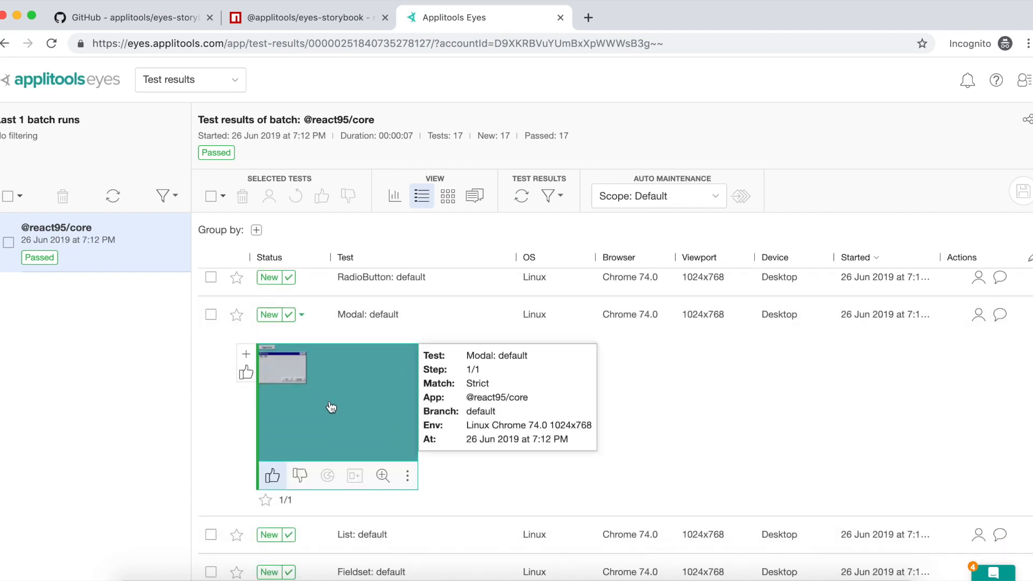
pyautogui.click(330, 407)
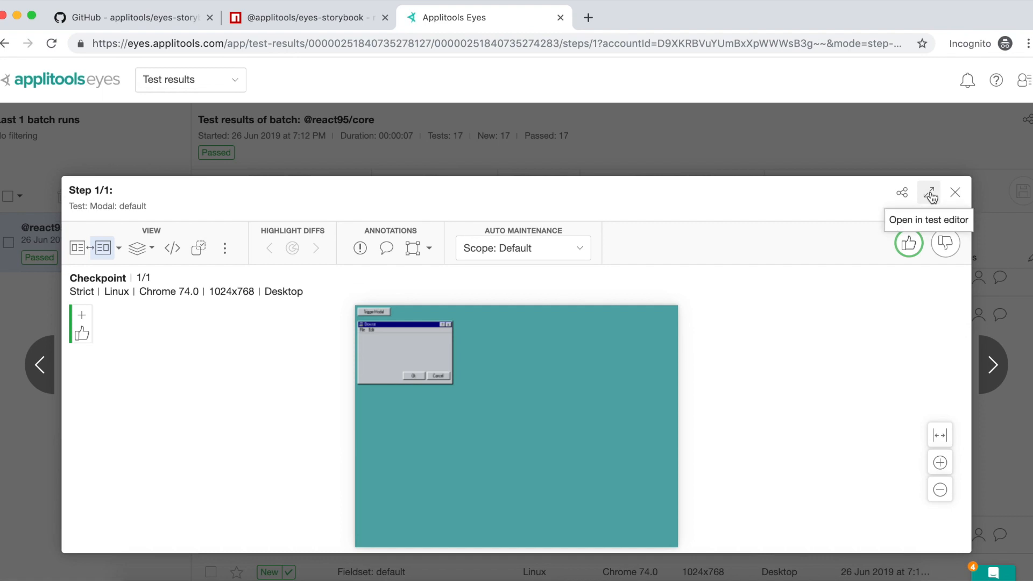
pyautogui.click(930, 194)
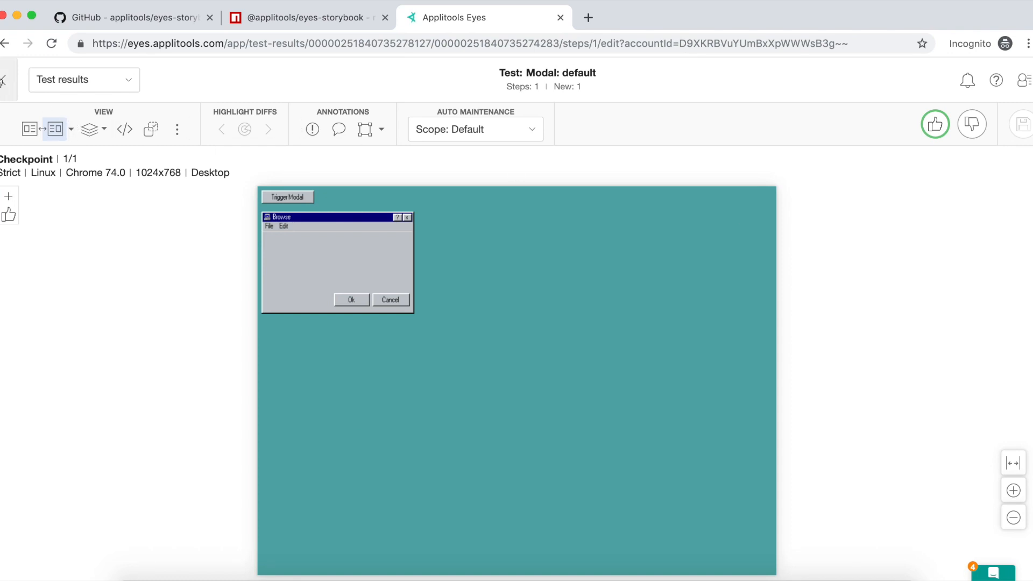
# Return to the batch list and view the Tree: default checkpoint in the full-page editor
pyautogui.click(3, 79)
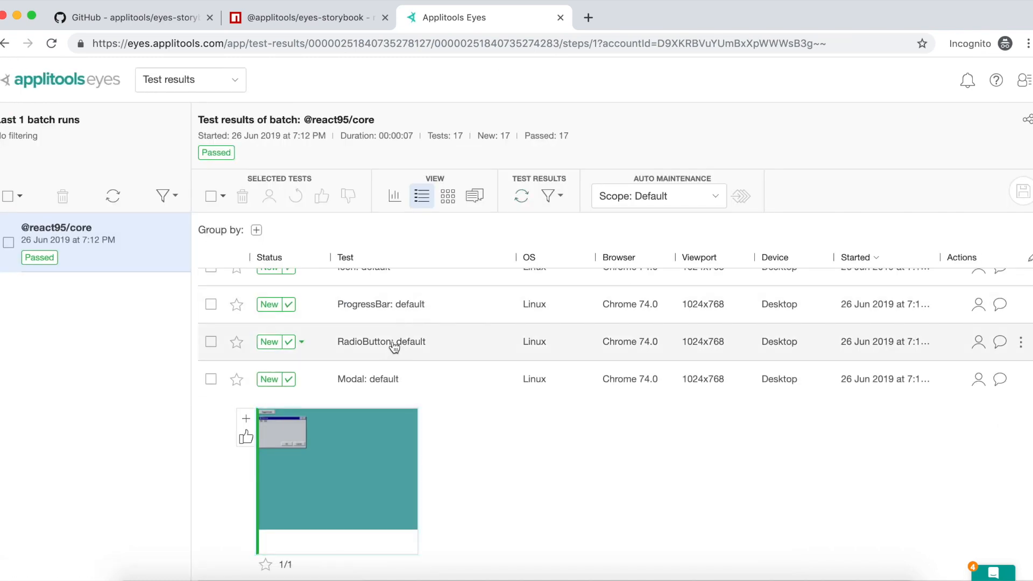
pyautogui.click(369, 378)
pyautogui.scroll(-3, 372, 379)
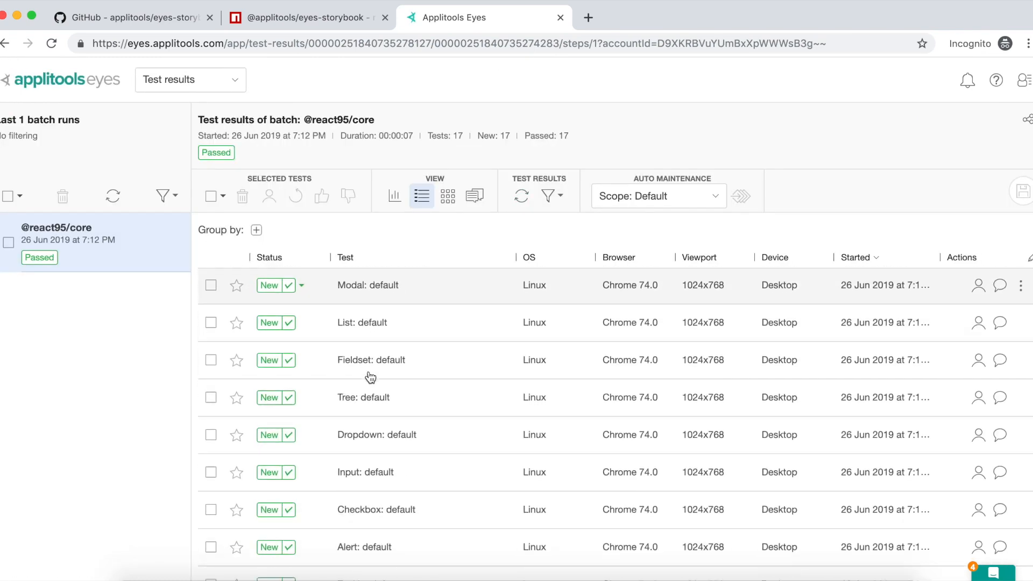
pyautogui.scroll(-1, 376, 439)
pyautogui.click(379, 369)
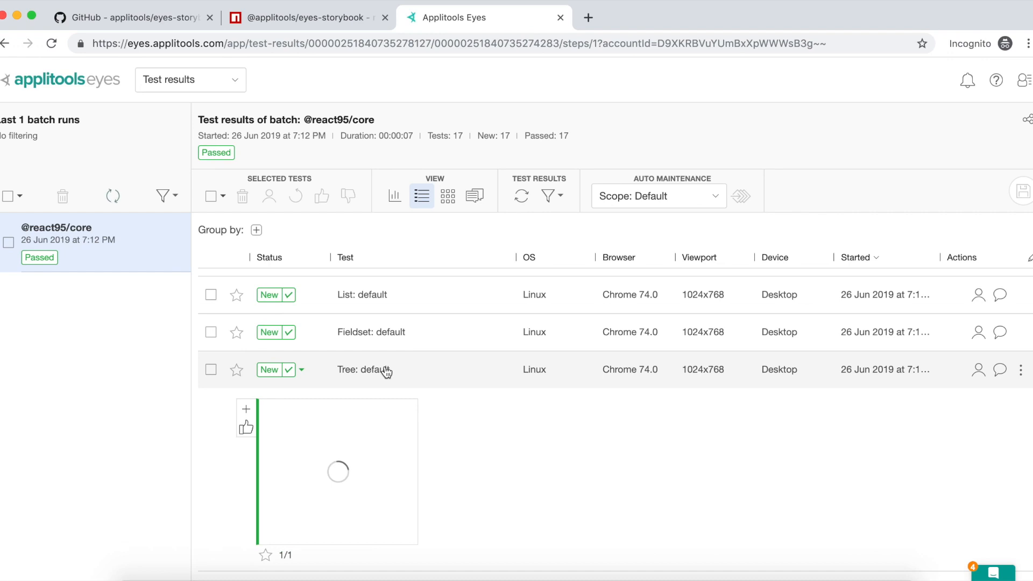
pyautogui.click(328, 442)
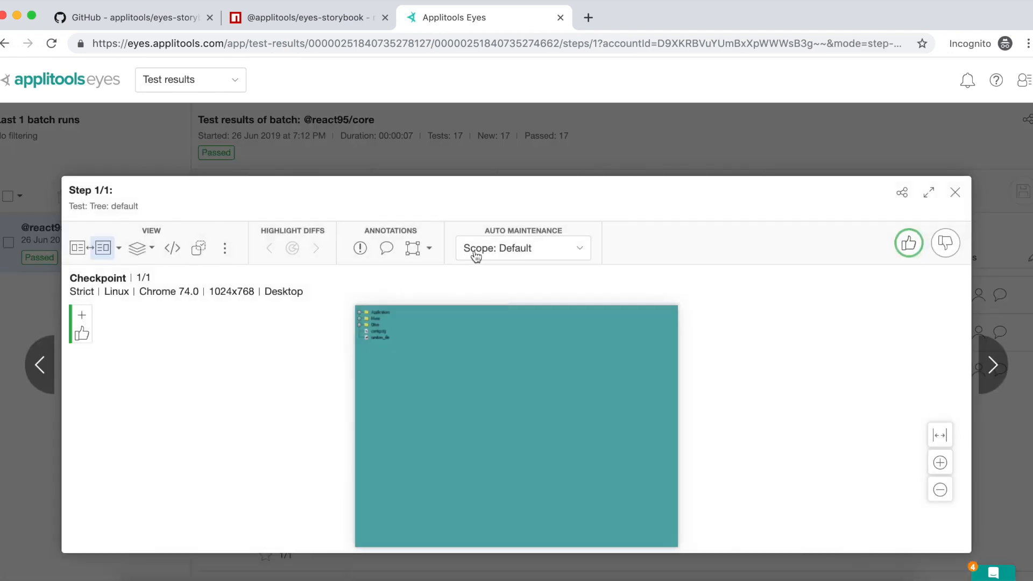
pyautogui.click(929, 193)
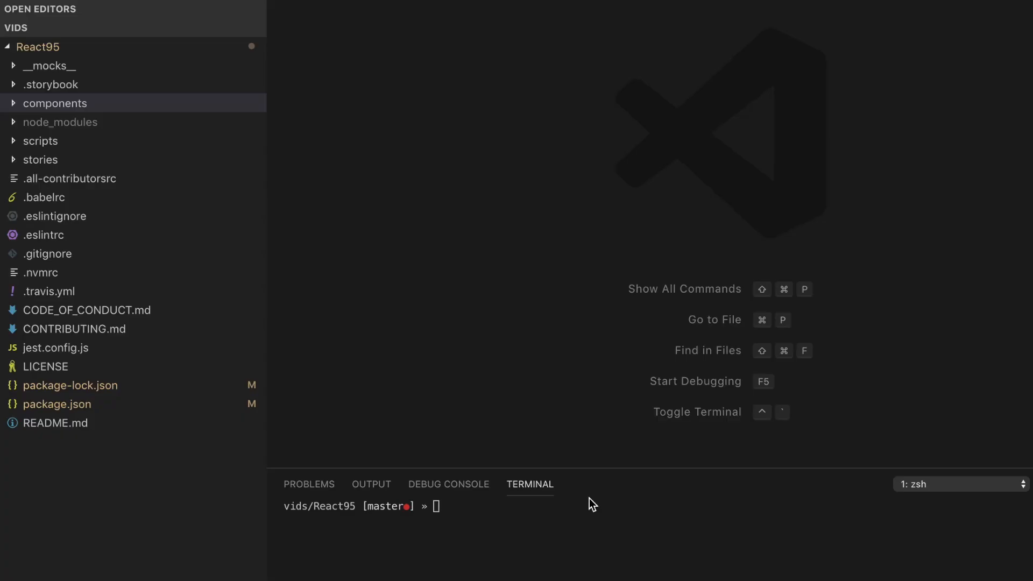
pyautogui.moveTo(55, 104)
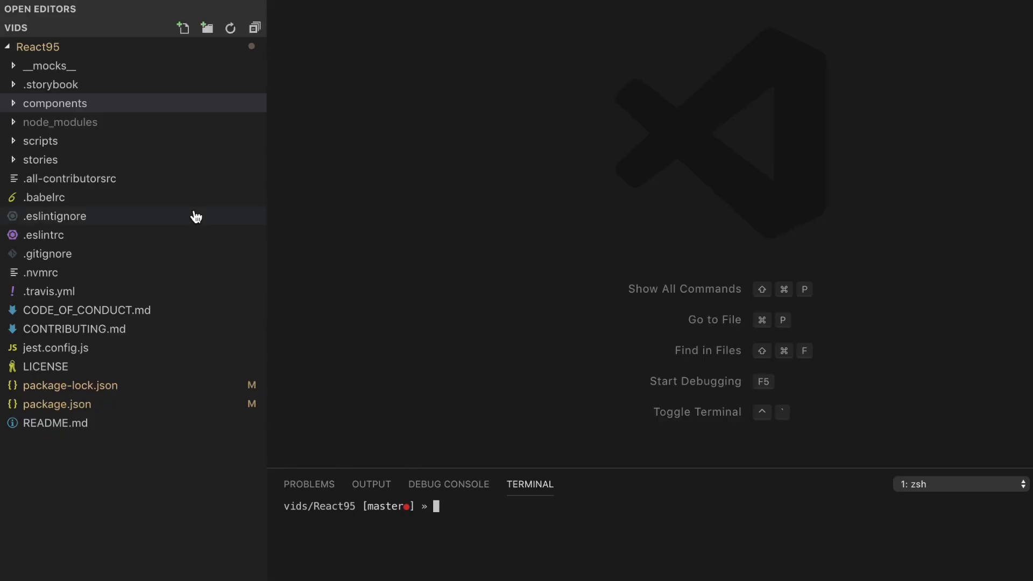
# Locate and bring up Modal.jsx from the components/Modal folder
pyautogui.click(14, 108)
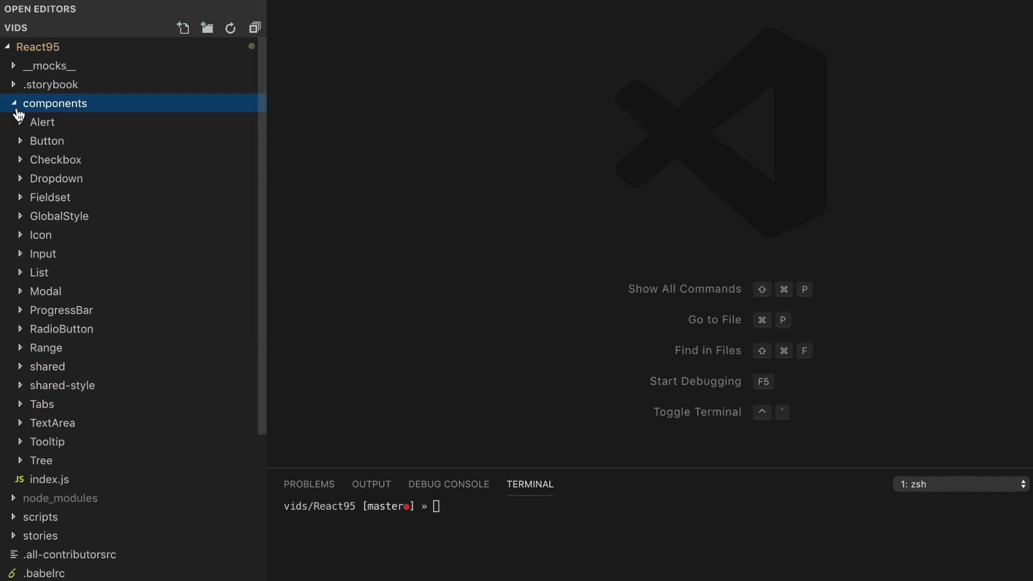
pyautogui.click(23, 293)
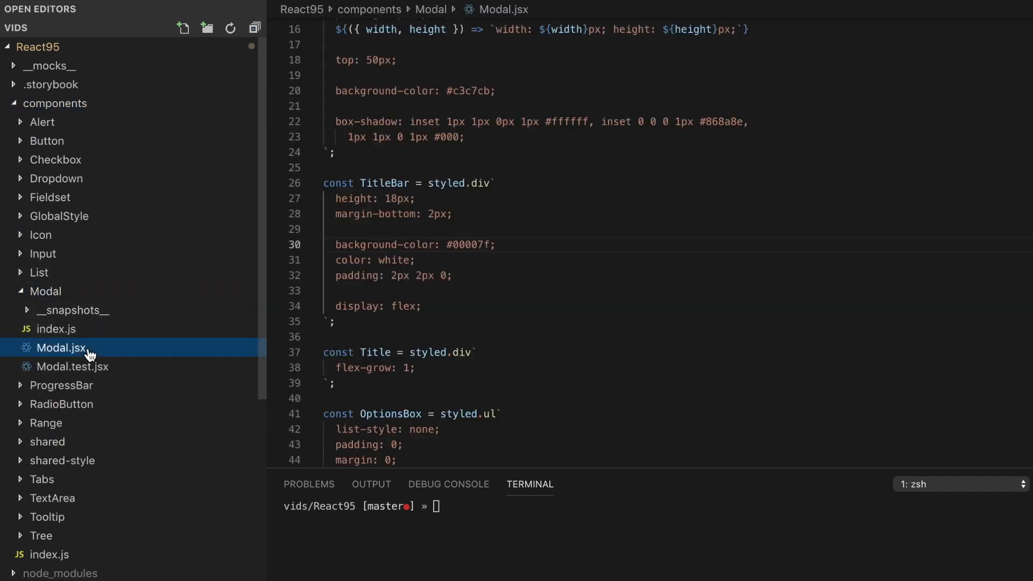
pyautogui.doubleClick(61, 347)
pyautogui.click(556, 121)
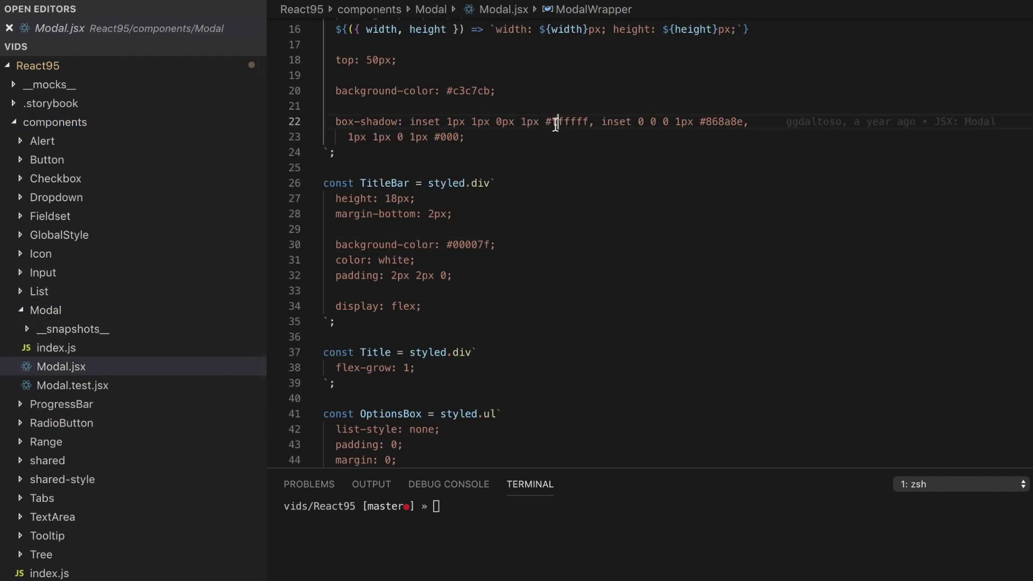
# Replace the TitleBar background-color #00007f with yellow and save Modal.jsx
pyautogui.doubleClick(378, 184)
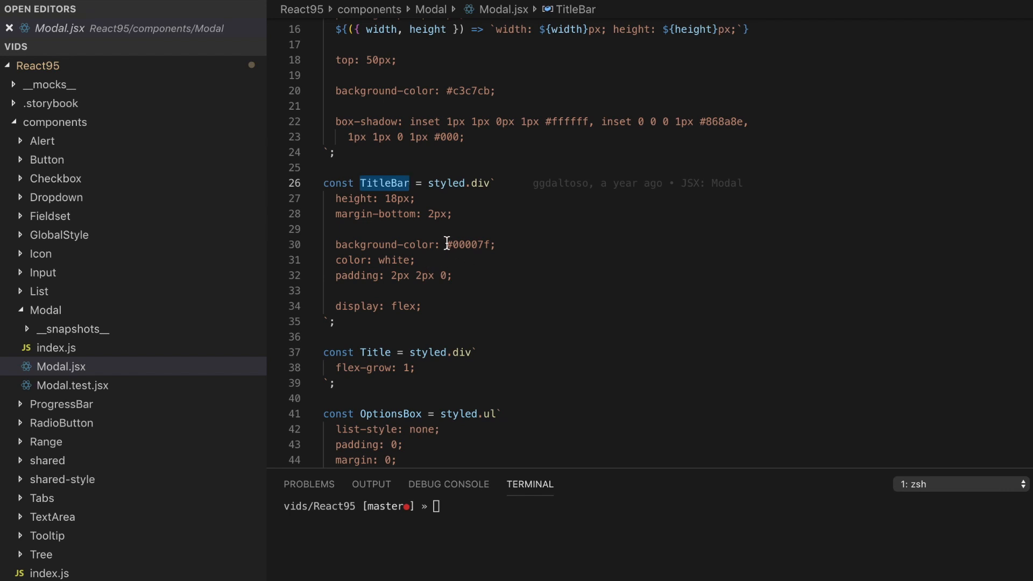
pyautogui.moveTo(447, 243); pyautogui.dragTo(491, 245)
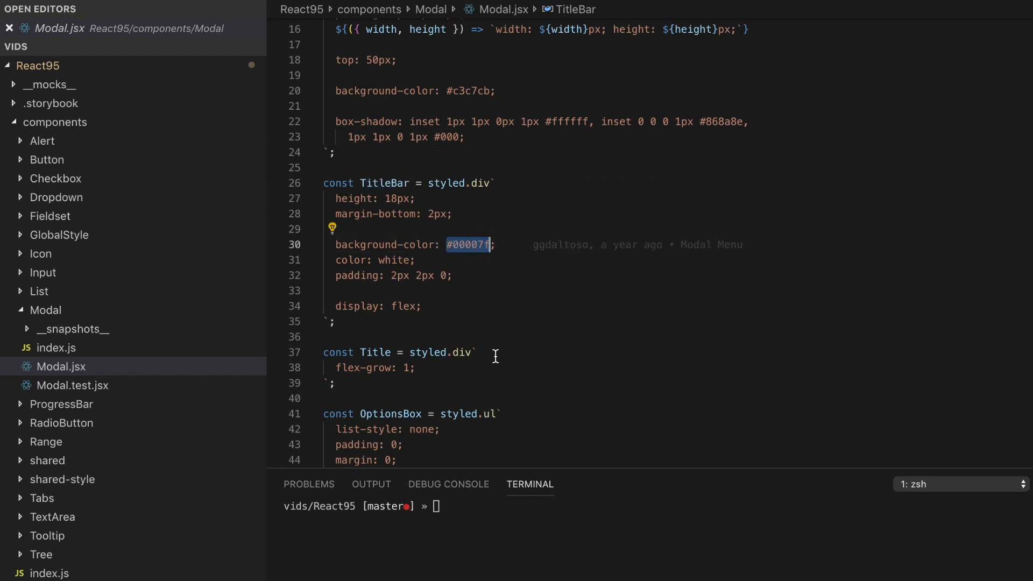
pyautogui.write('yellow')
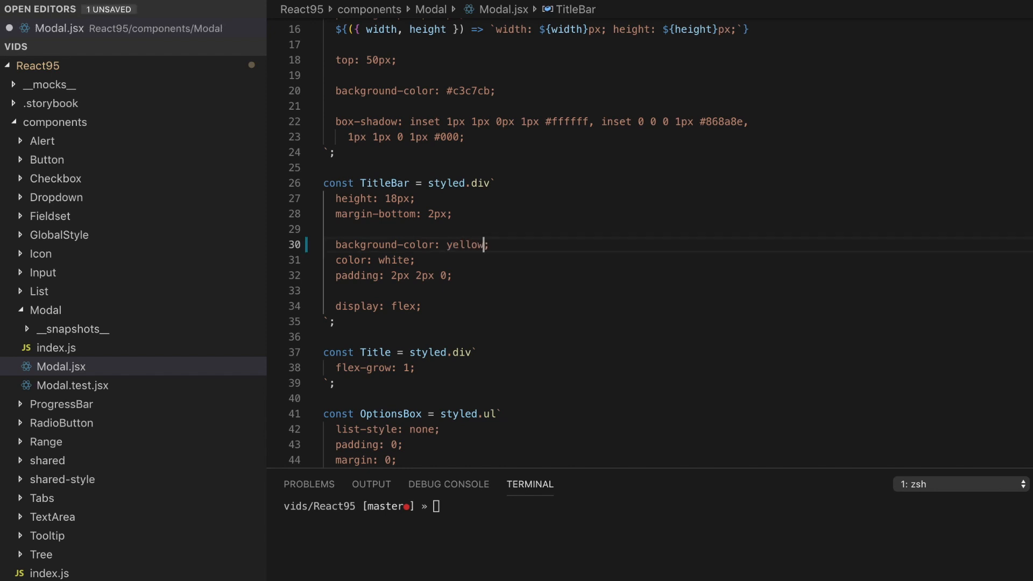
pyautogui.hotkey('ctrl', 's')
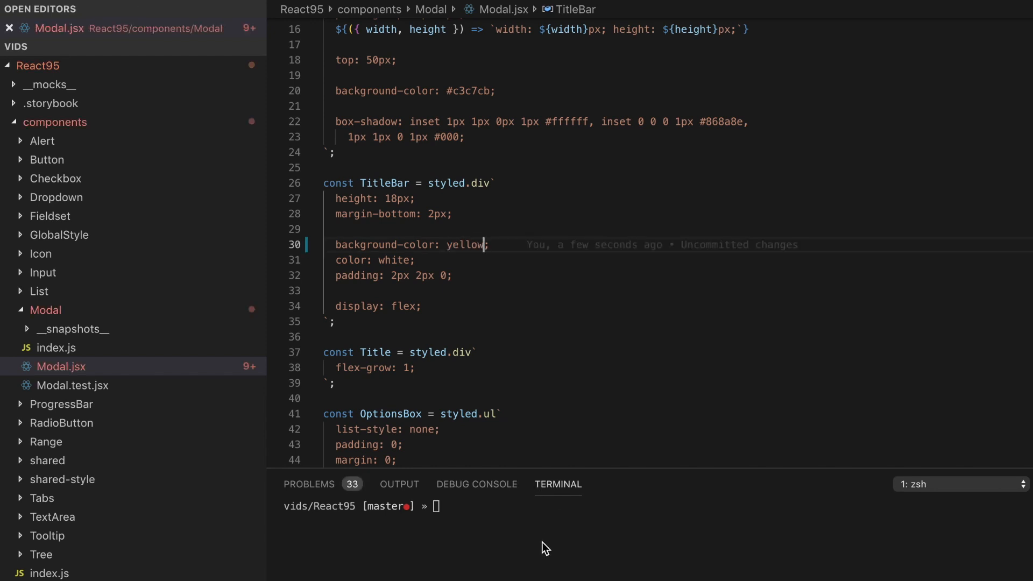
pyautogui.click(543, 548)
pyautogui.write('npx')
pyautogui.write(' eyes-stor')
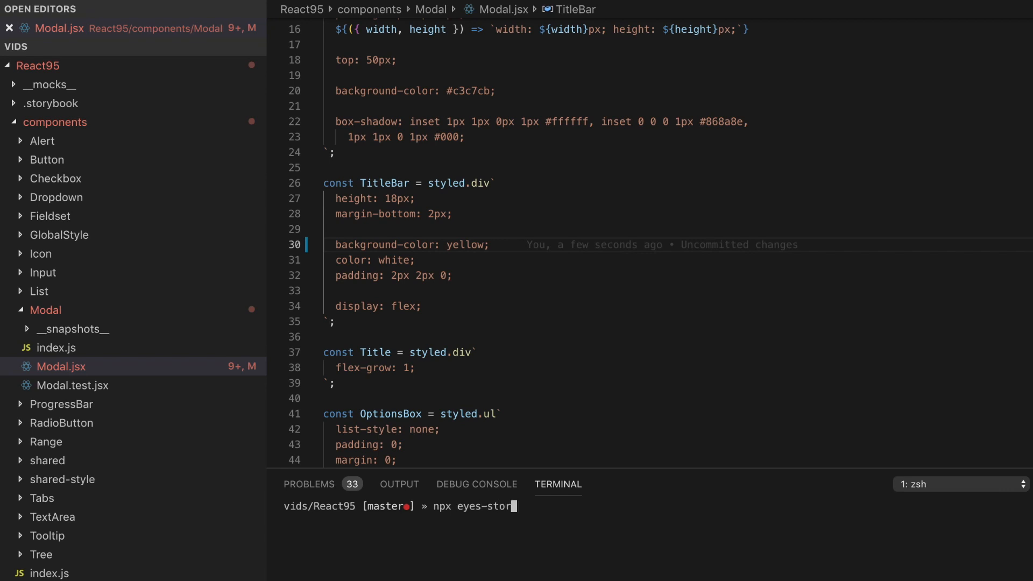
pyautogui.write('ybook')
# Run npx eyes-storybook again and highlight the failed Modal: default line with one difference
pyautogui.press('Return')
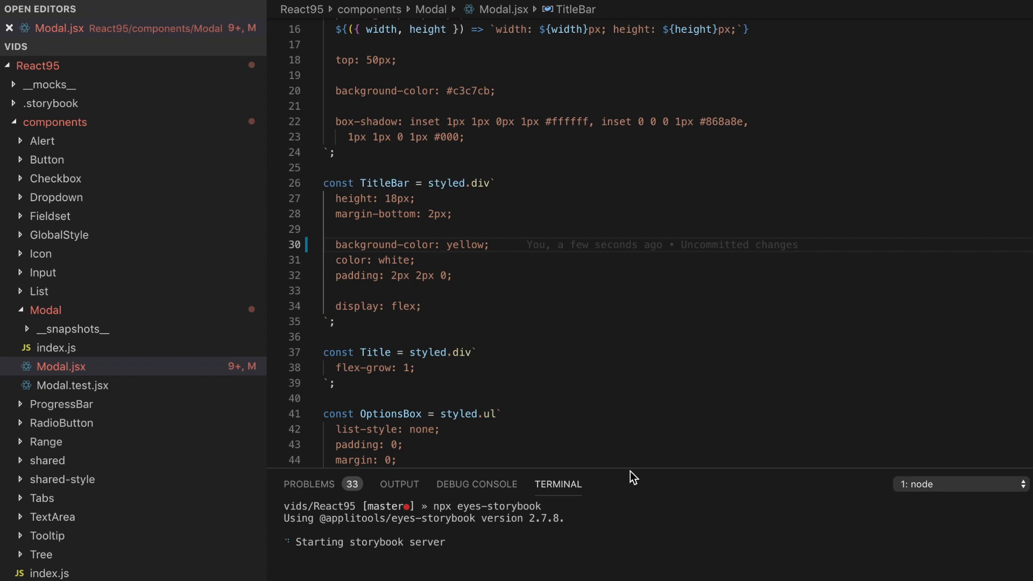
pyautogui.moveTo(630, 471); pyautogui.dragTo(631, 226)
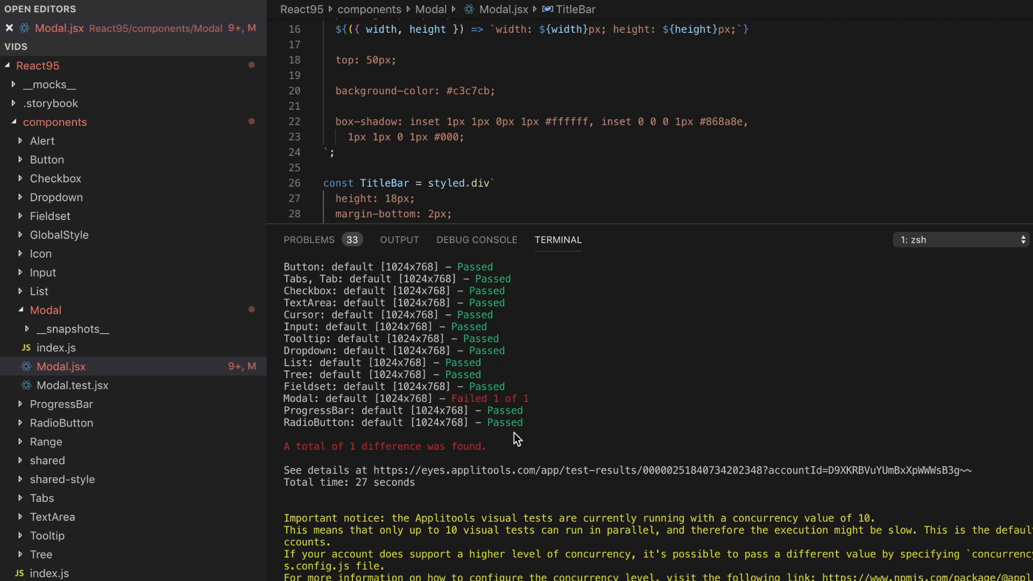
pyautogui.moveTo(284, 399); pyautogui.dragTo(527, 400)
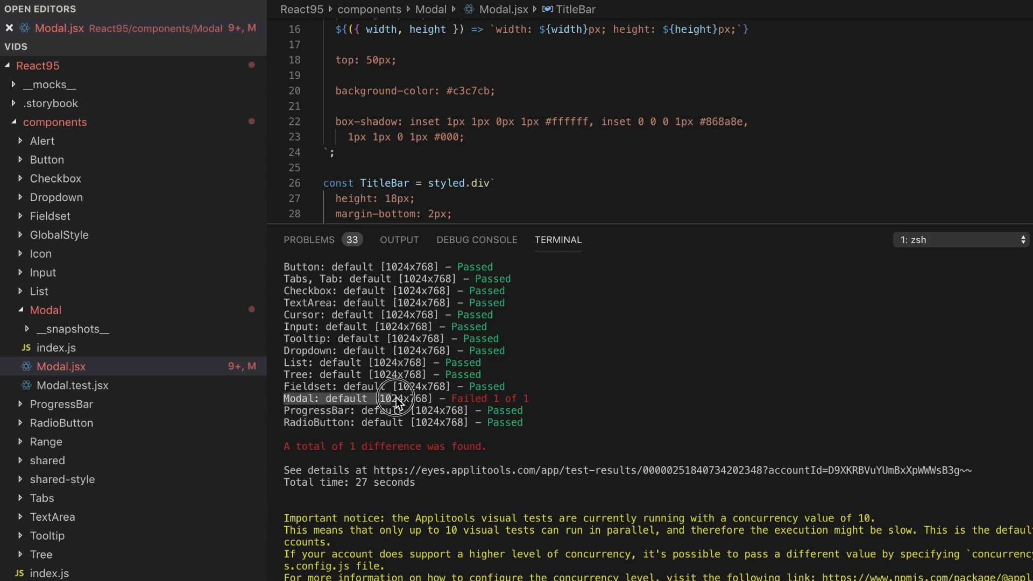
pyautogui.click(562, 397)
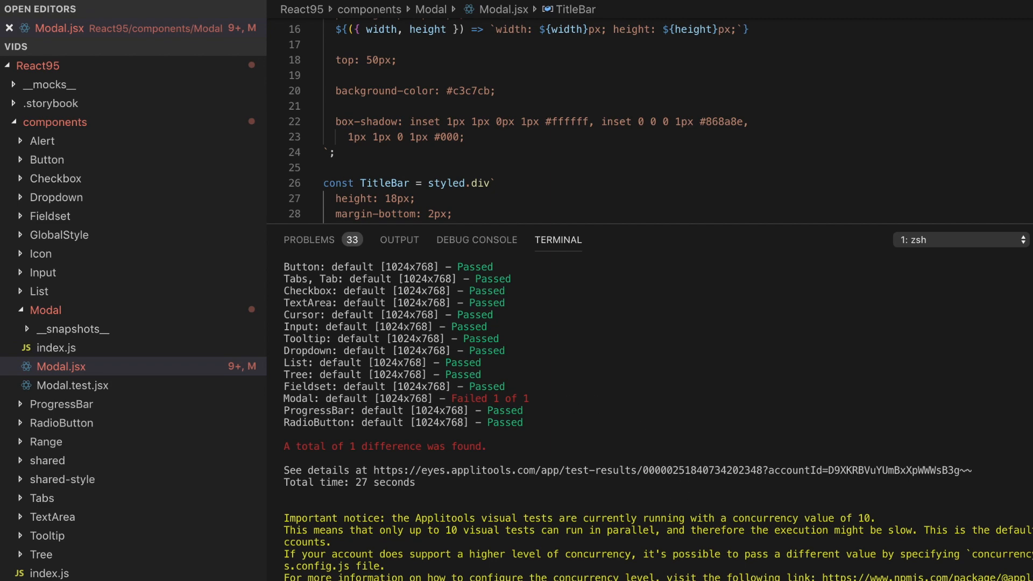
# Switch to the browser and reload the latest batches, showing Modal: default unresolved among 16 passed
pyautogui.press('super+Tab')
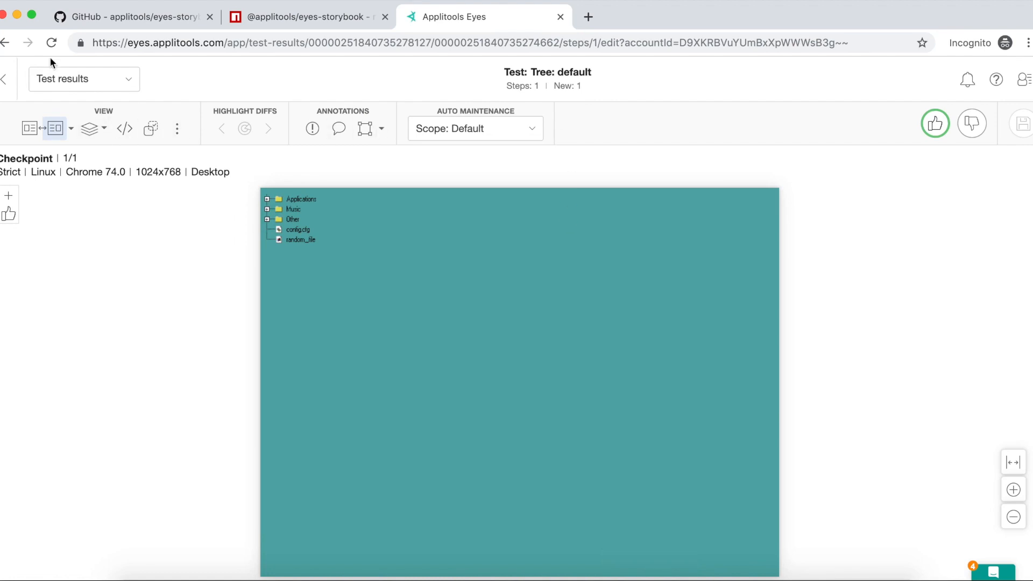
pyautogui.click(2, 78)
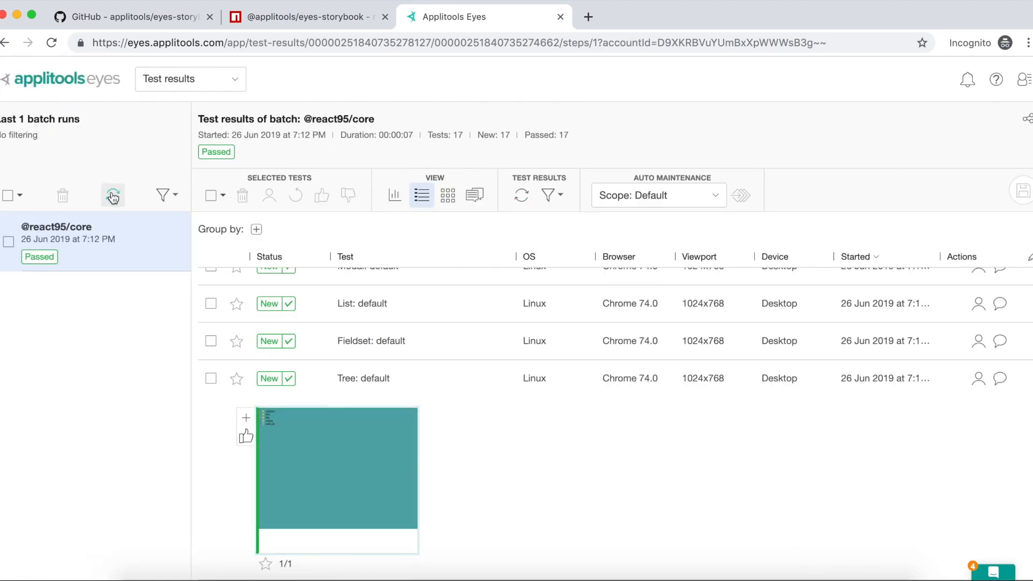
pyautogui.click(113, 196)
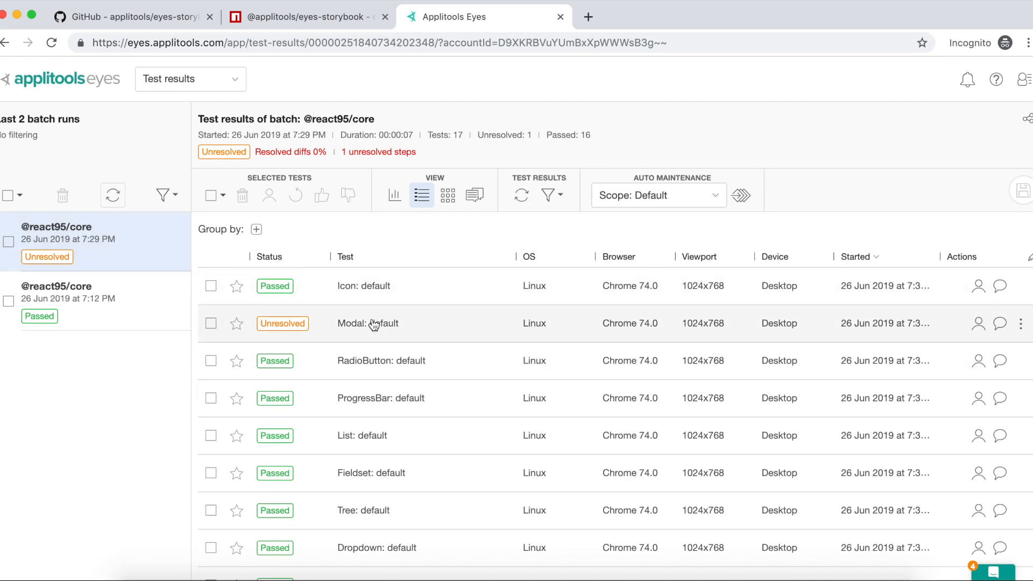
pyautogui.scroll(-3, 373, 323)
pyautogui.scroll(-2, 372, 323)
pyautogui.scroll(-3, 372, 322)
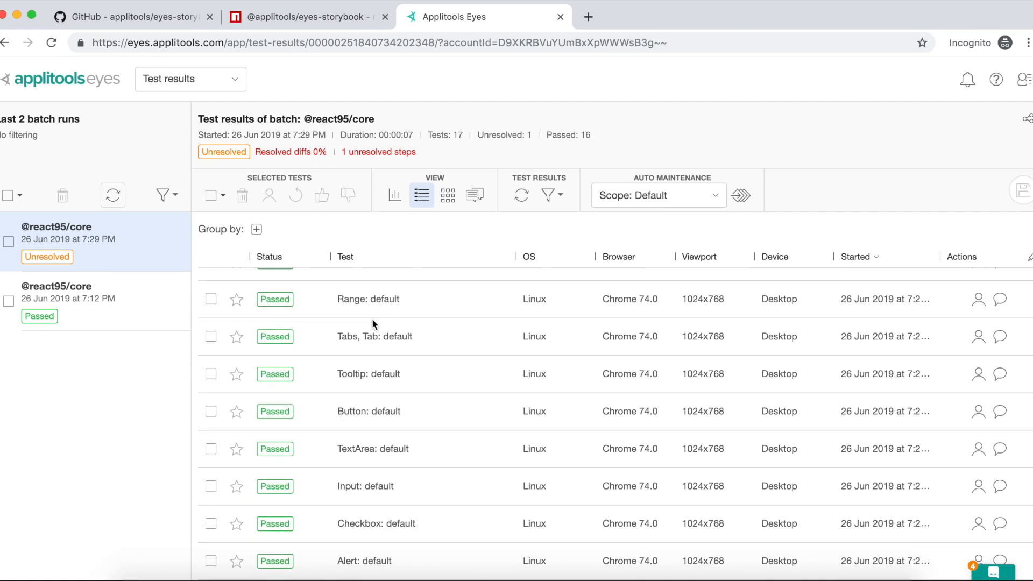
pyautogui.scroll(5, 372, 323)
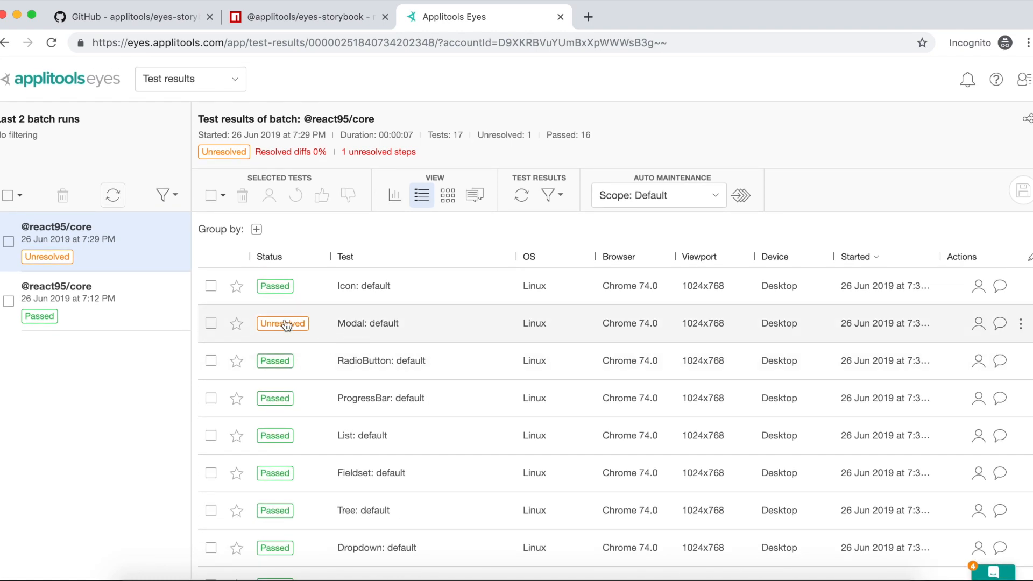
# View the unresolved Modal: default checkpoint with its pink title bar in the full-page editor
pyautogui.click(362, 325)
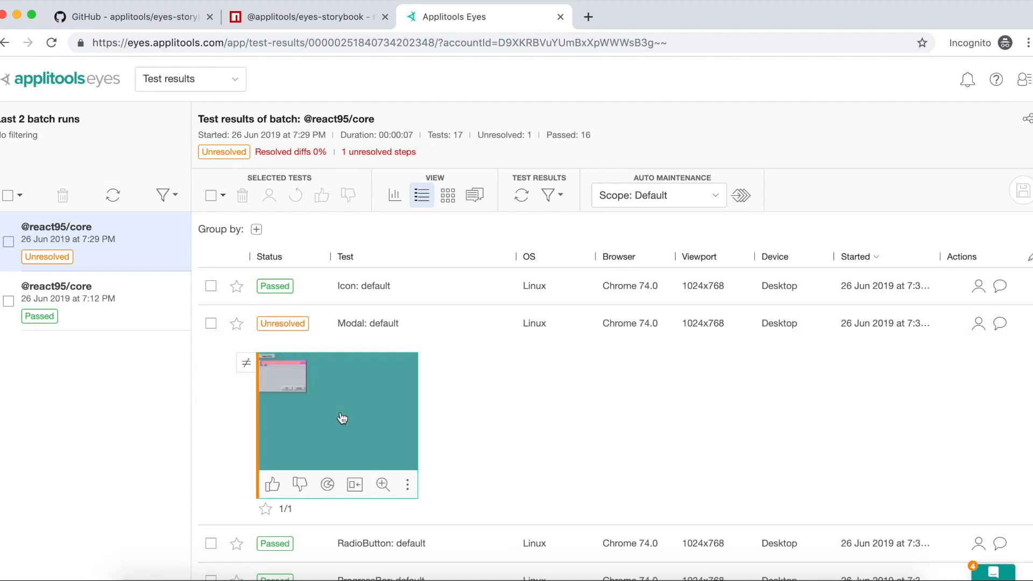
pyautogui.click(340, 417)
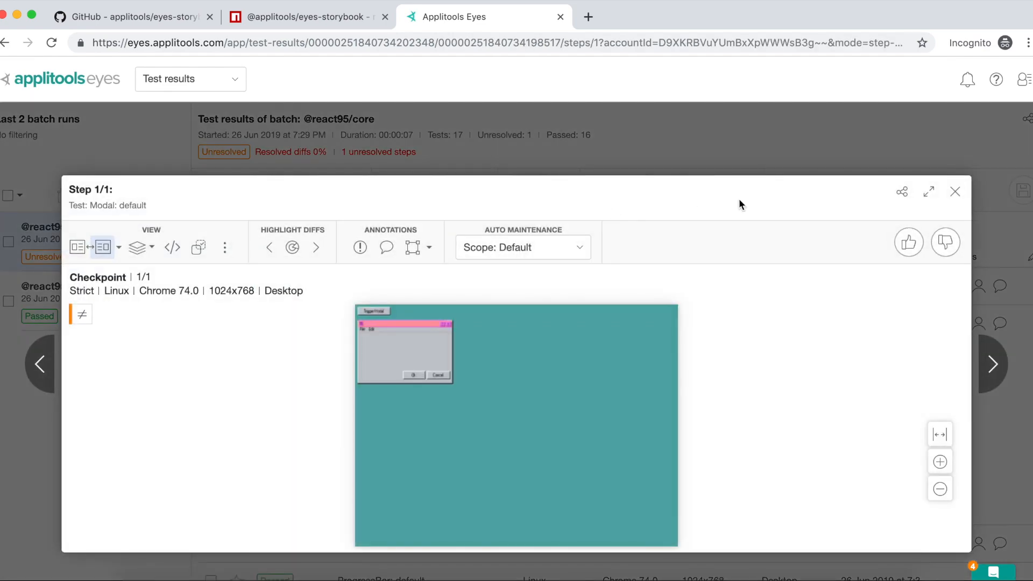
pyautogui.click(929, 192)
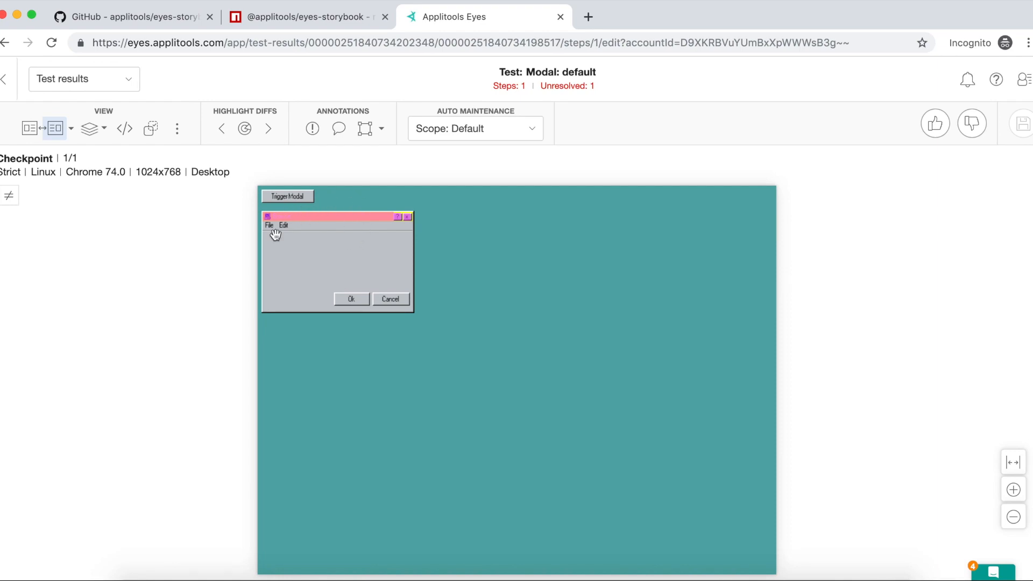
pyautogui.click(72, 130)
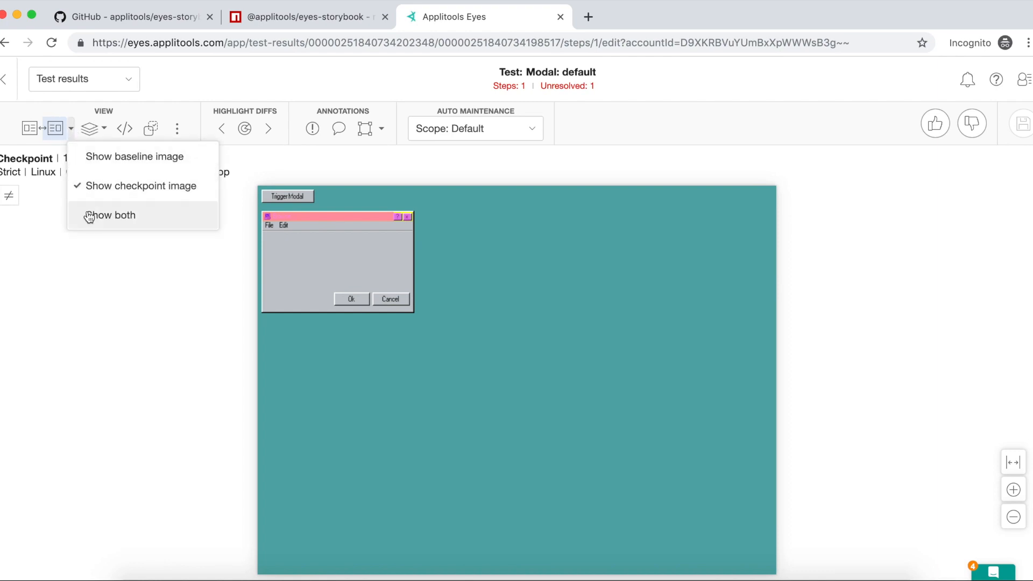
# Choose Show both to compare the Modal: default baseline and checkpoint side by side
pyautogui.click(111, 215)
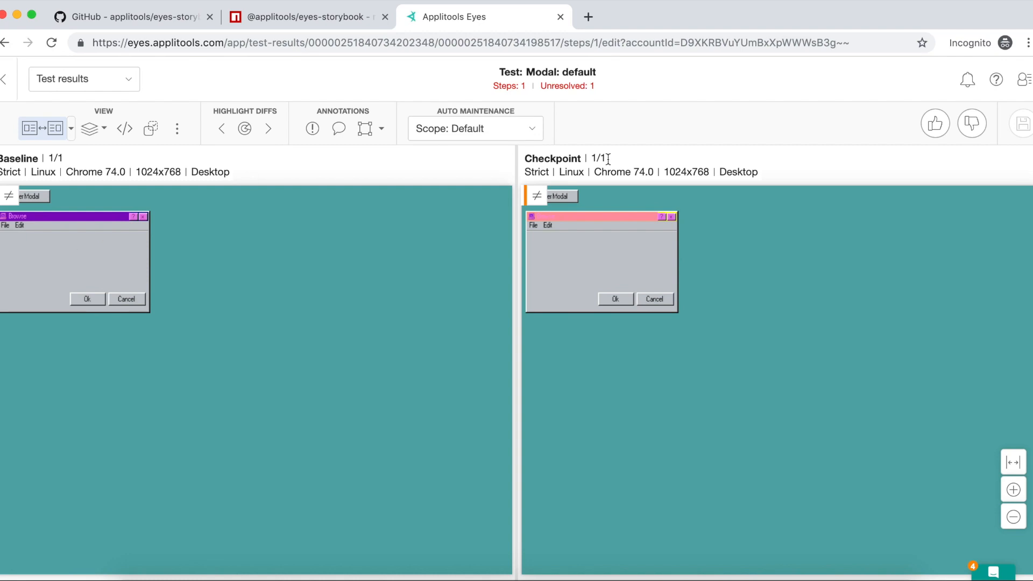
# Accept the Modal: default title-bar change and save it to the baseline so all 17 tests pass
pyautogui.click(935, 125)
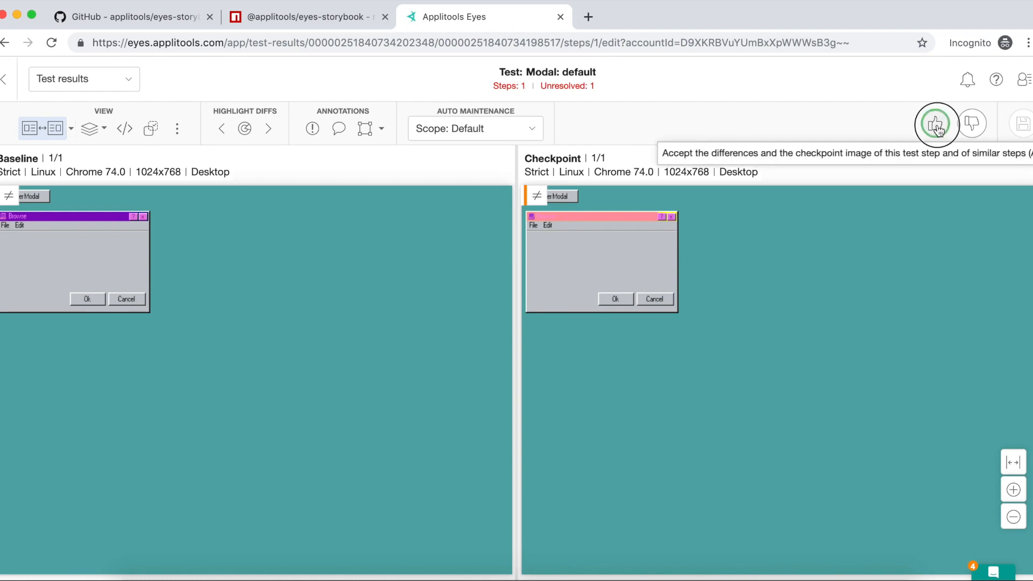
pyautogui.click(1023, 126)
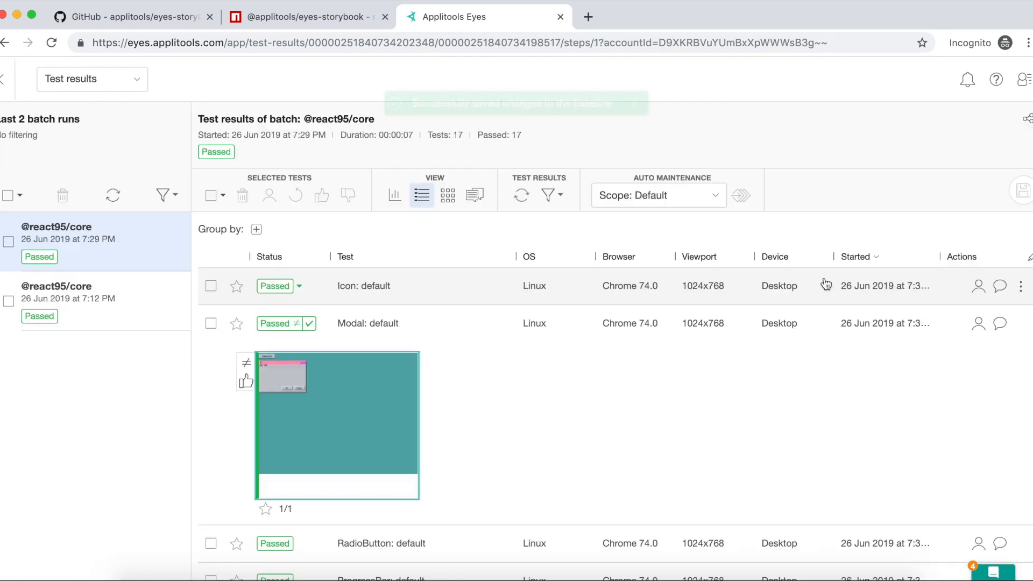